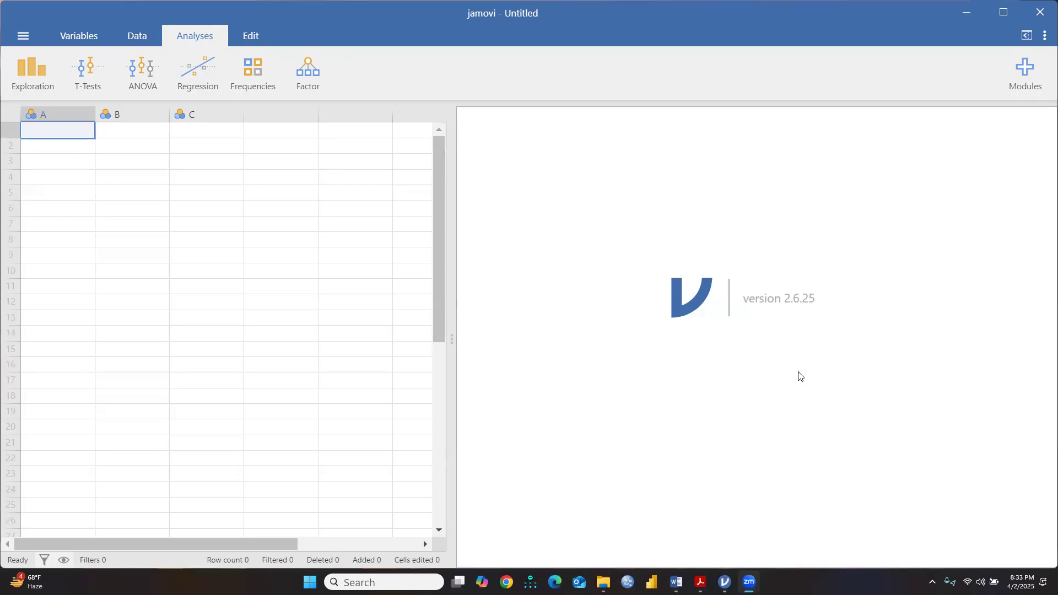
Switch to the Logistic Regression document in Word and read the notes on MLE, odds and interpreting coefficients with exp(B).
{"action": "mouse_move", "coordinate": [676, 582]}
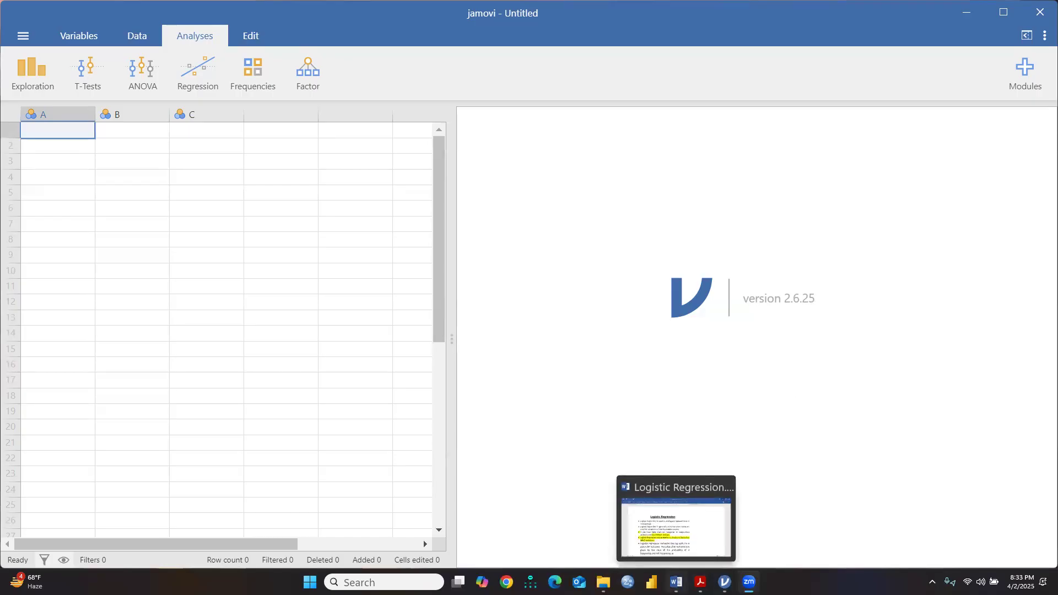
{"action": "left_click", "coordinate": [676, 527]}
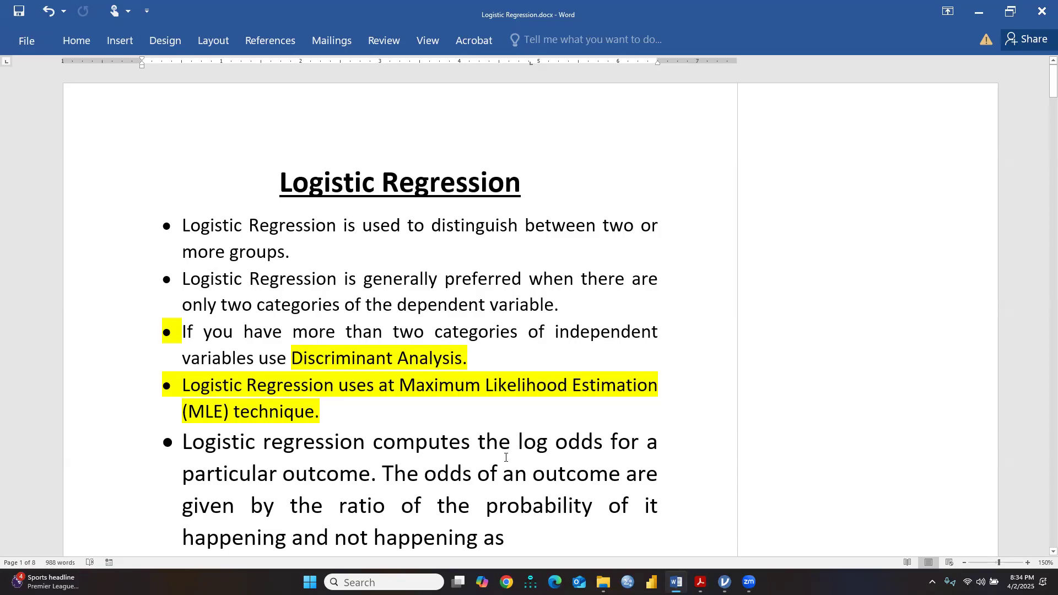
{"action": "scroll", "coordinate": [332, 314], "scroll_direction": "down", "scroll_amount": 3}
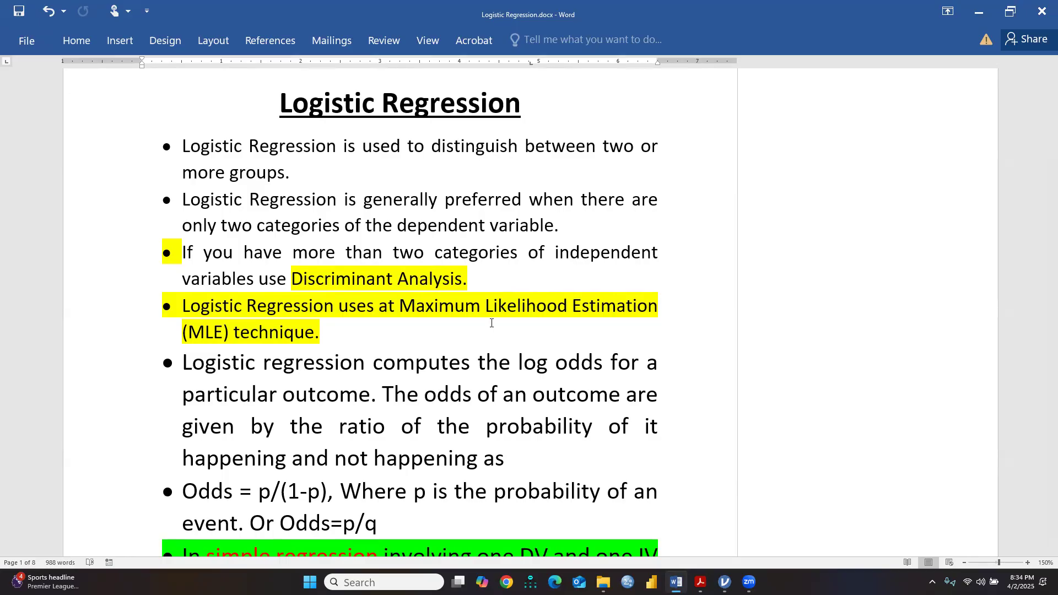
{"action": "scroll", "coordinate": [491, 323], "scroll_direction": "down", "scroll_amount": 3}
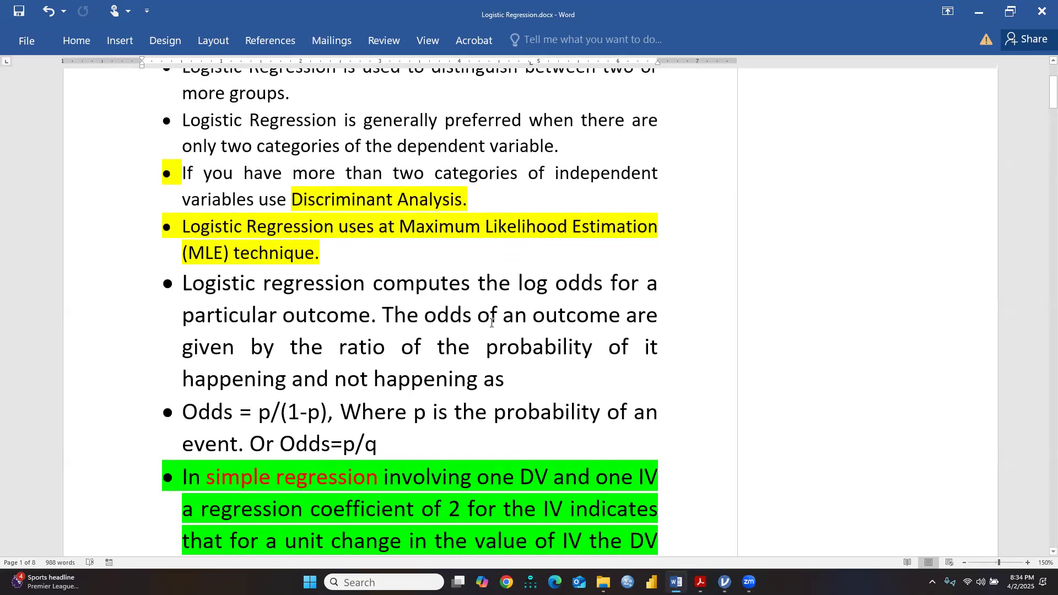
{"action": "scroll", "coordinate": [492, 322], "scroll_direction": "down", "scroll_amount": 3}
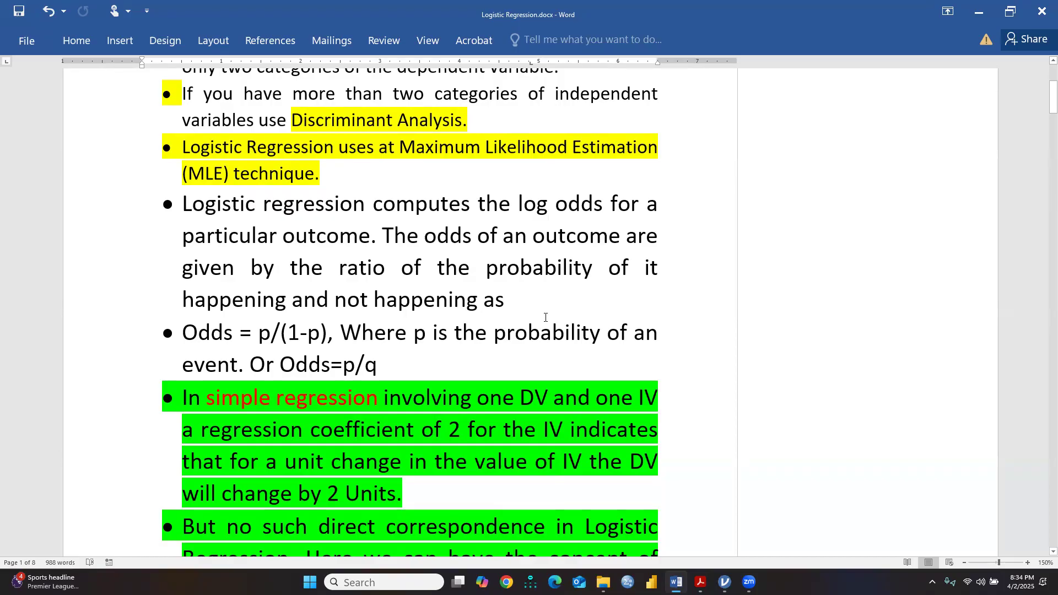
{"action": "scroll", "coordinate": [549, 338], "scroll_direction": "down", "scroll_amount": 3}
{"action": "scroll", "coordinate": [497, 293], "scroll_direction": "down", "scroll_amount": 2}
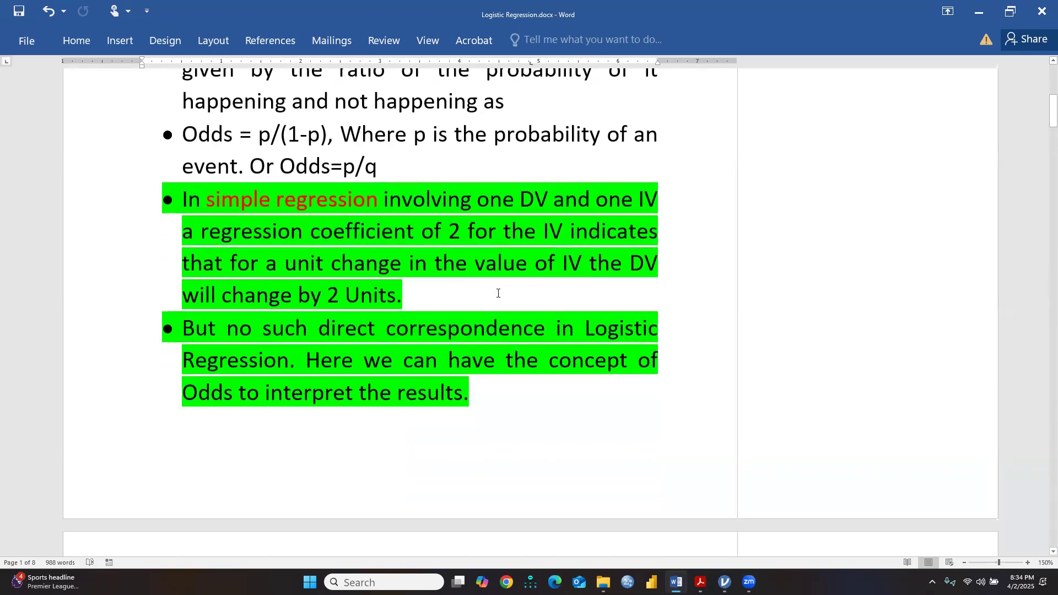
{"action": "scroll", "coordinate": [491, 278], "scroll_direction": "down", "scroll_amount": 1}
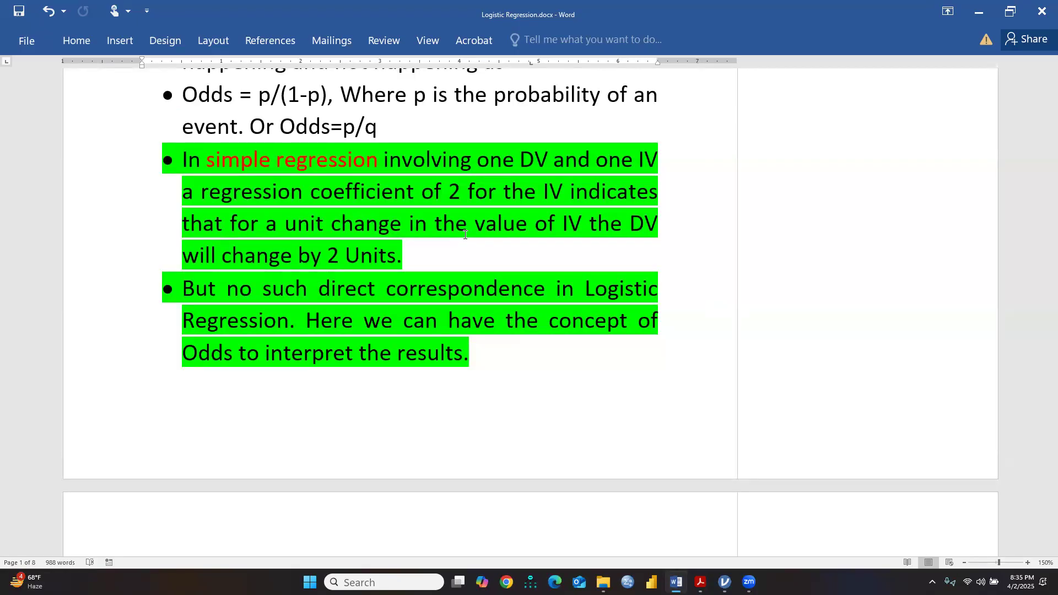
{"action": "scroll", "coordinate": [406, 231], "scroll_direction": "down", "scroll_amount": 5}
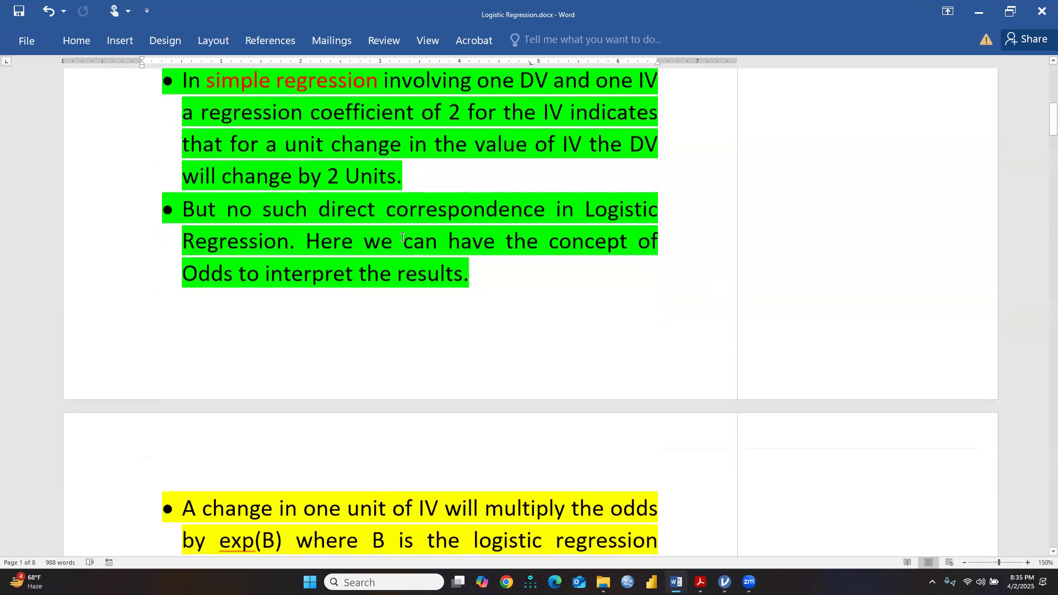
{"action": "scroll", "coordinate": [402, 236], "scroll_direction": "down", "scroll_amount": 3}
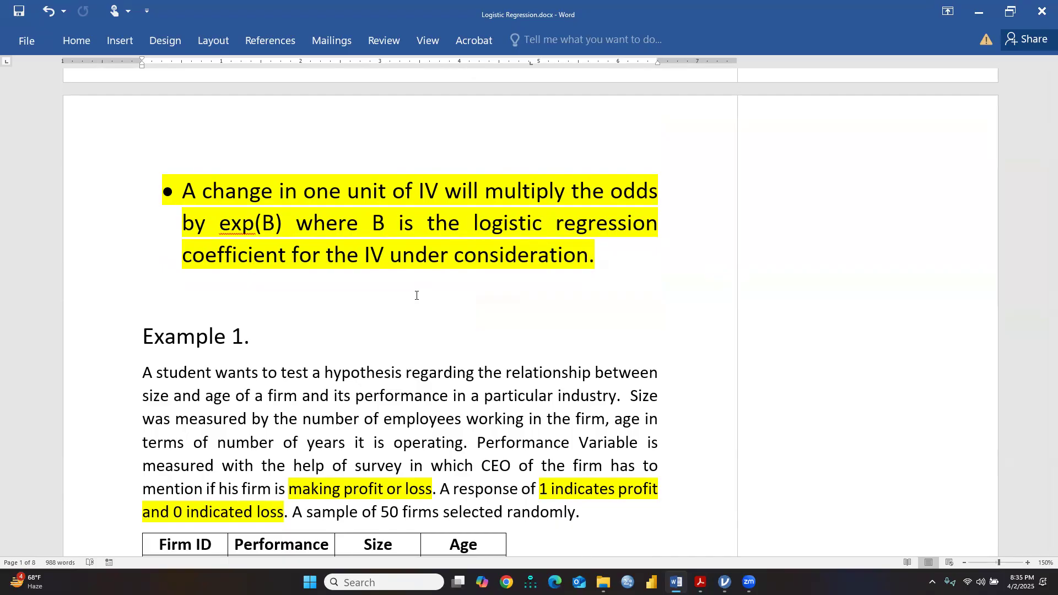
Review Example 1 on firm performance, its data table and the hypotheses on size, age and their interaction.
{"action": "scroll", "coordinate": [417, 295], "scroll_direction": "down", "scroll_amount": 4}
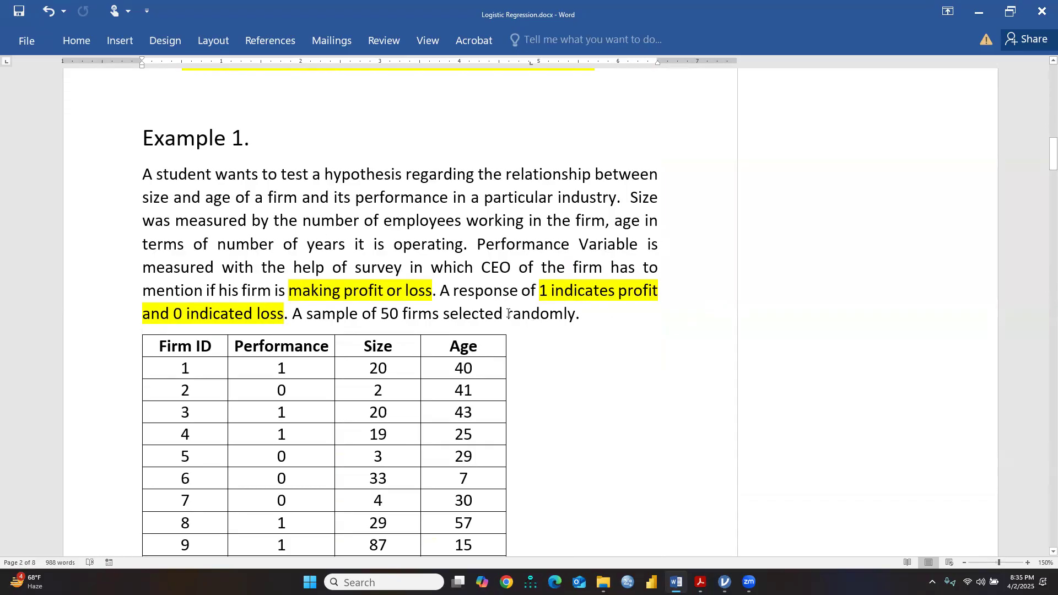
{"action": "scroll", "coordinate": [508, 313], "scroll_direction": "down", "scroll_amount": 15}
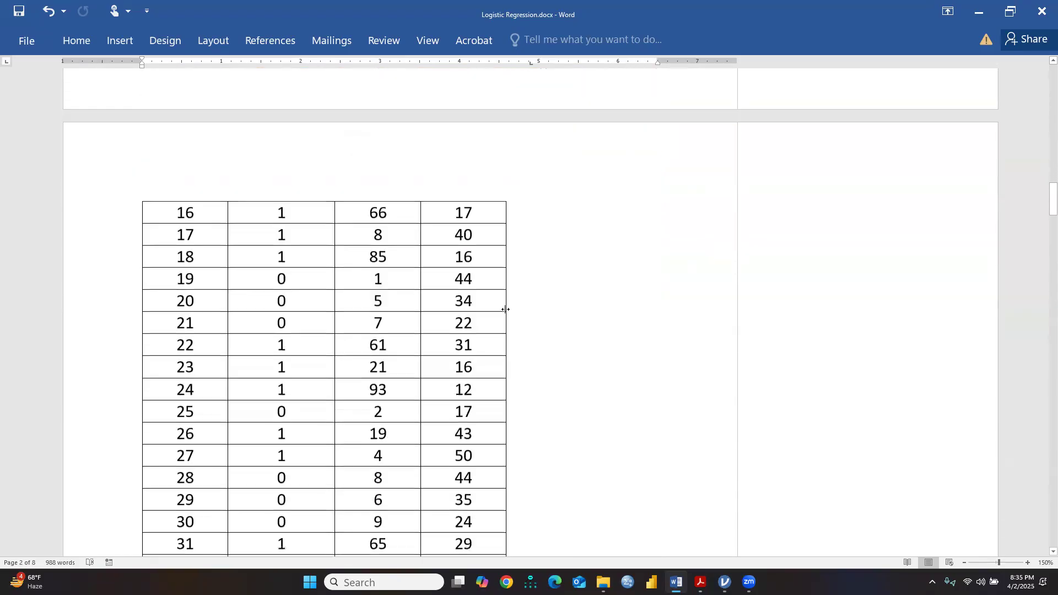
{"action": "scroll", "coordinate": [505, 309], "scroll_direction": "down", "scroll_amount": 12}
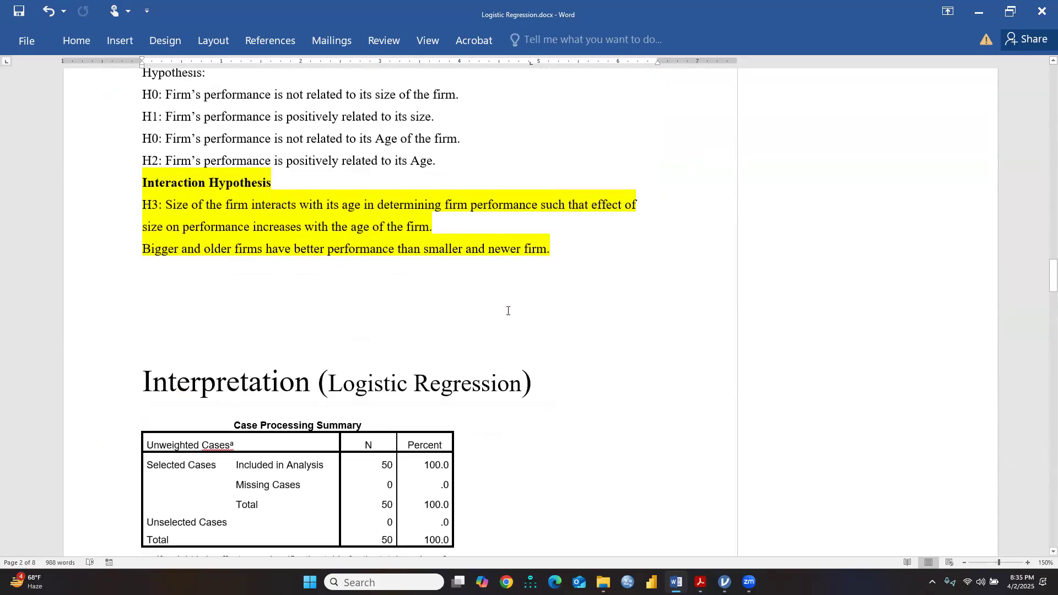
{"action": "scroll", "coordinate": [379, 280], "scroll_direction": "up", "scroll_amount": 2}
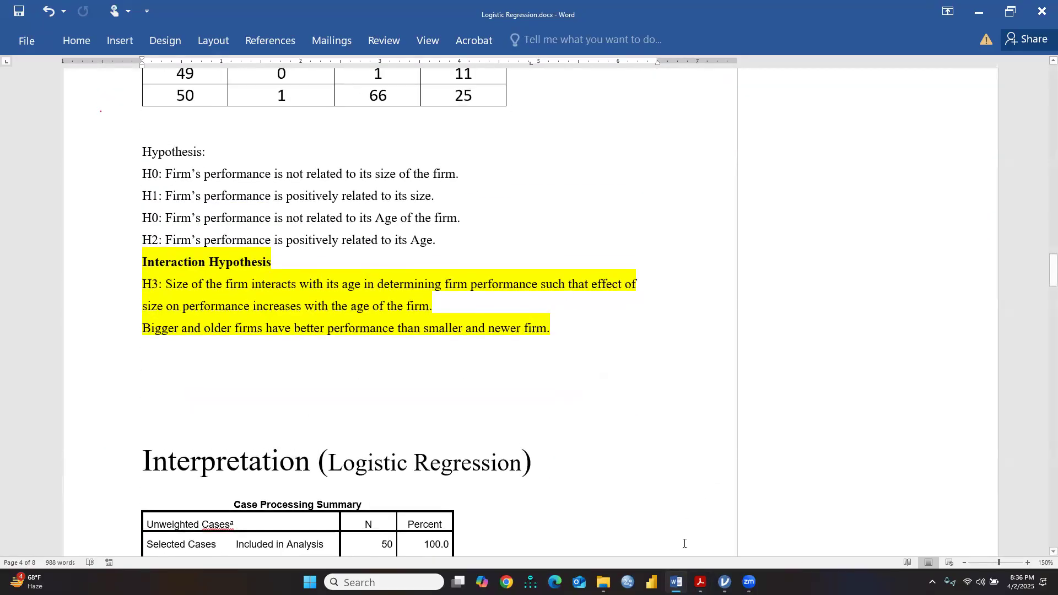
Switch to jamovi and open the data file dividendinfo-1.csv.csv from the Documents > R folder.
{"action": "left_click", "coordinate": [725, 582]}
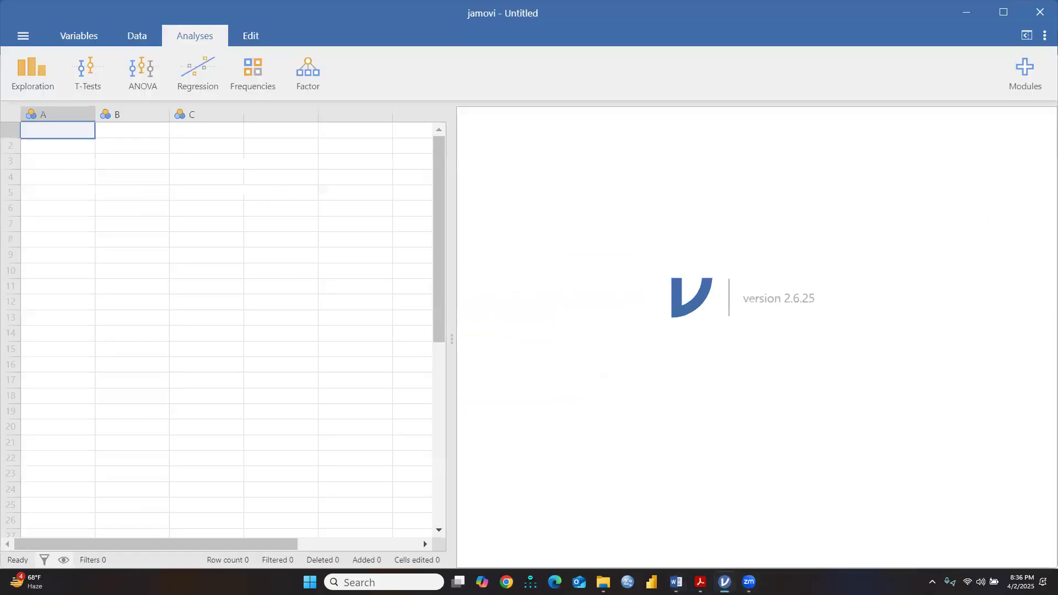
{"action": "left_click", "coordinate": [20, 35]}
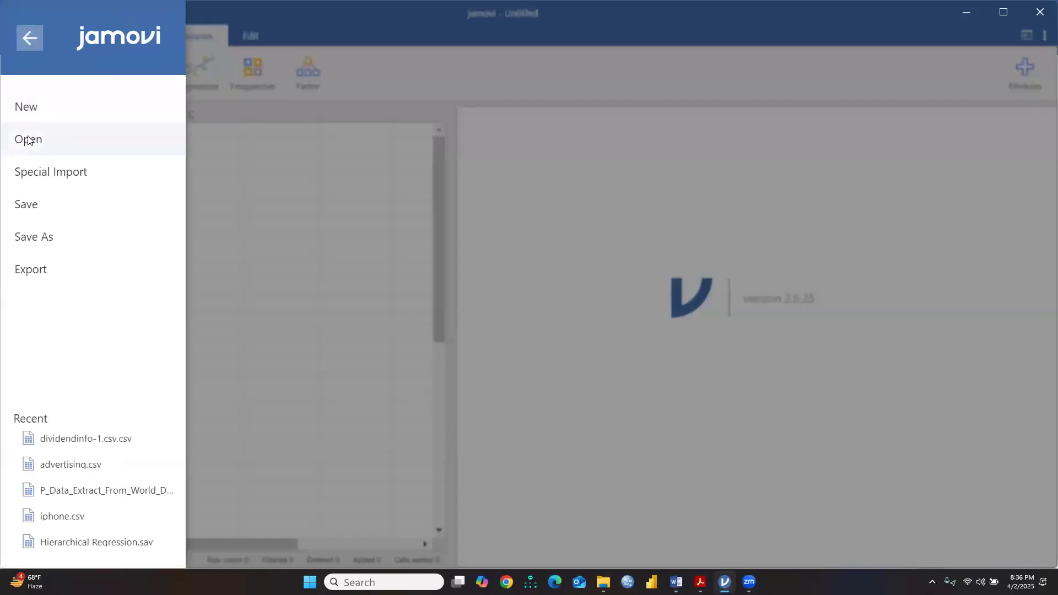
{"action": "left_click", "coordinate": [27, 138]}
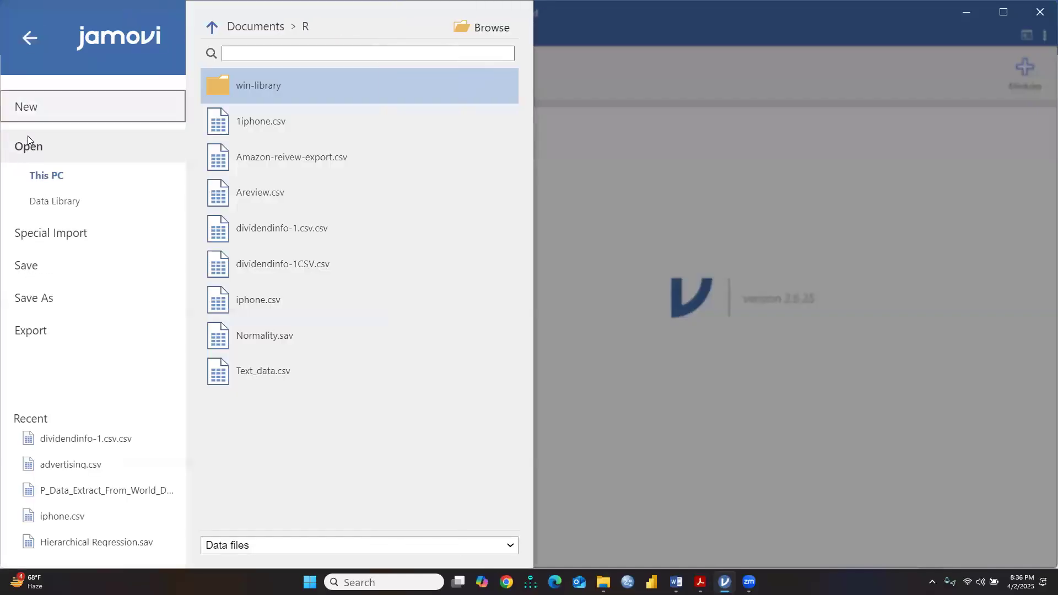
{"action": "left_click", "coordinate": [285, 228]}
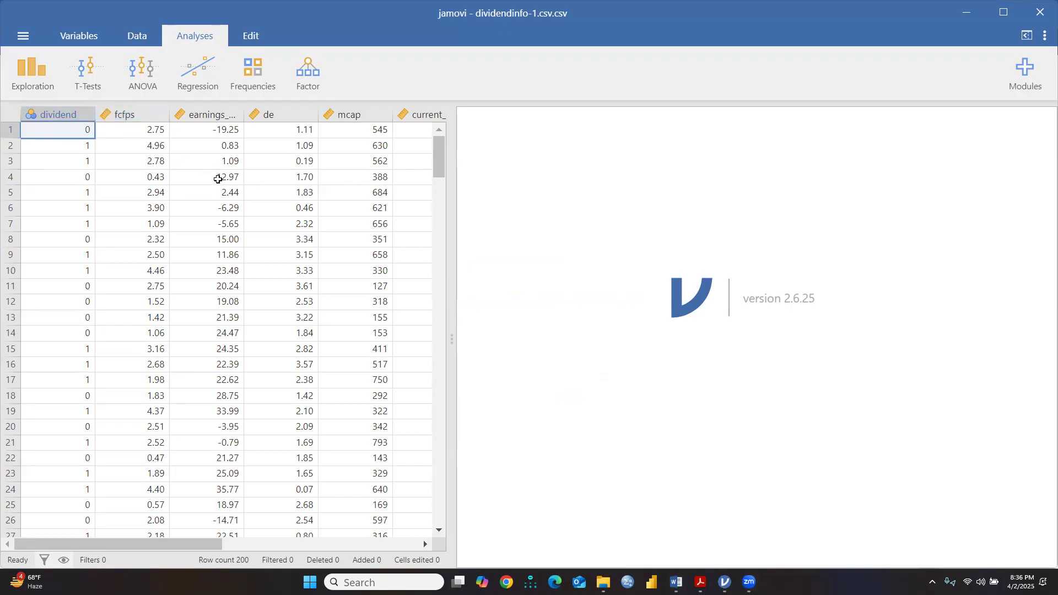
Examine the predictor columns fcfps, earnings_growth, de and mcap and the row count of the dividend dataset.
{"action": "left_click", "coordinate": [130, 115]}
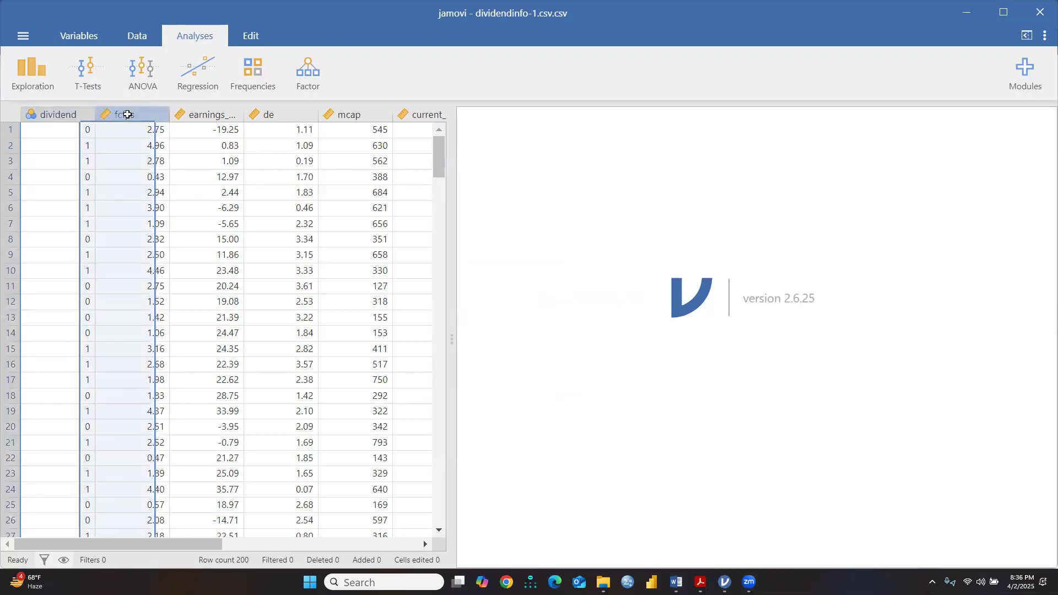
{"action": "left_click", "coordinate": [214, 113]}
{"action": "left_click", "coordinate": [272, 114]}
{"action": "left_click", "coordinate": [338, 115]}
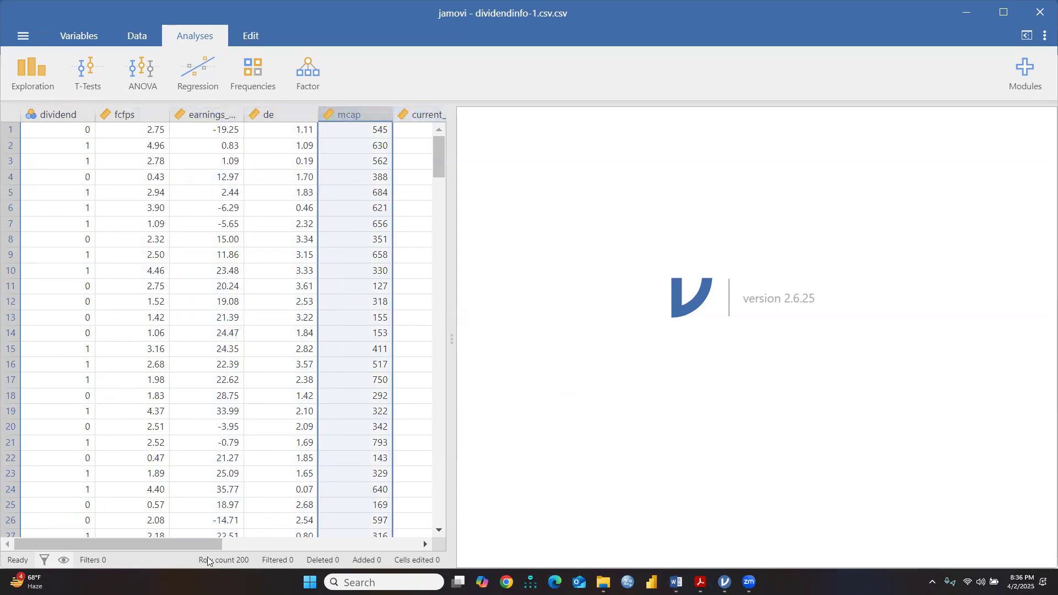
{"action": "left_click_drag", "start_coordinate": [207, 542], "coordinate": [1, 557]}
Switch to the PDF paper in Acrobat and read the definitions of earnings growth and the other variables at 150% zoom.
{"action": "key", "text": "alt+Tab"}
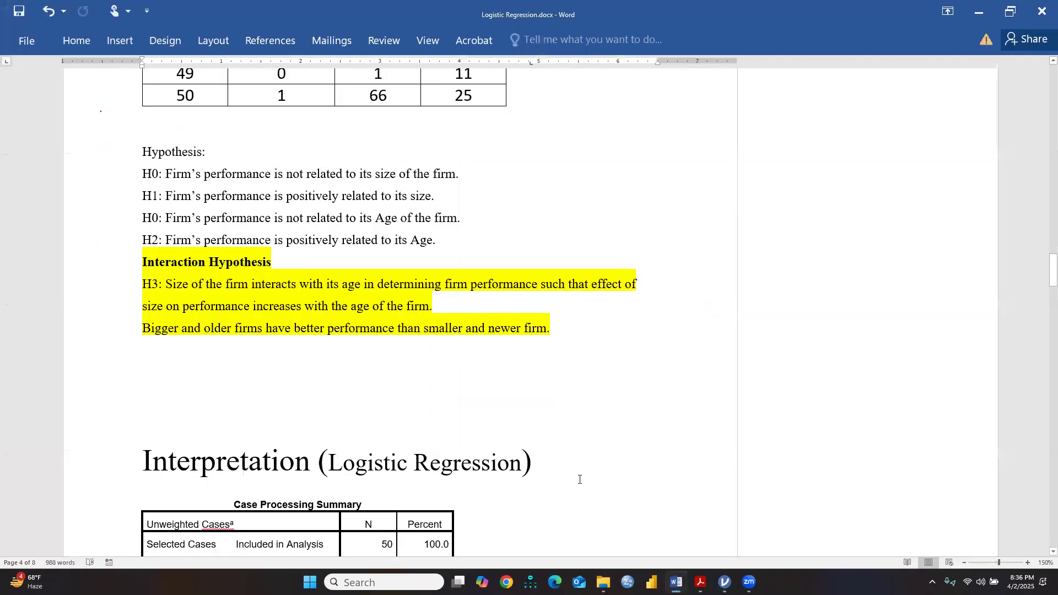
{"action": "mouse_move", "coordinate": [676, 582]}
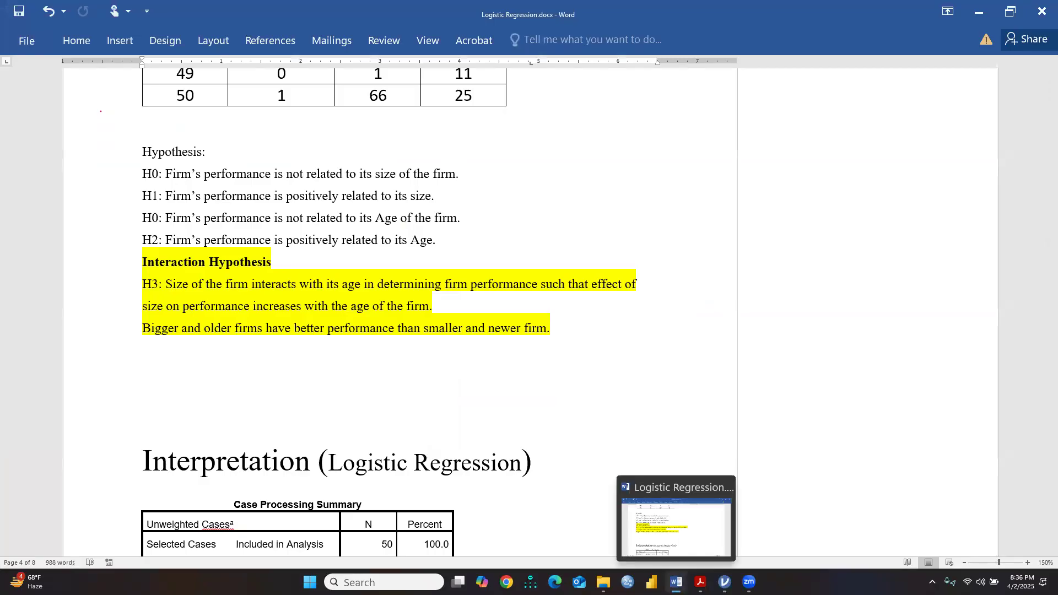
{"action": "left_click", "coordinate": [700, 582]}
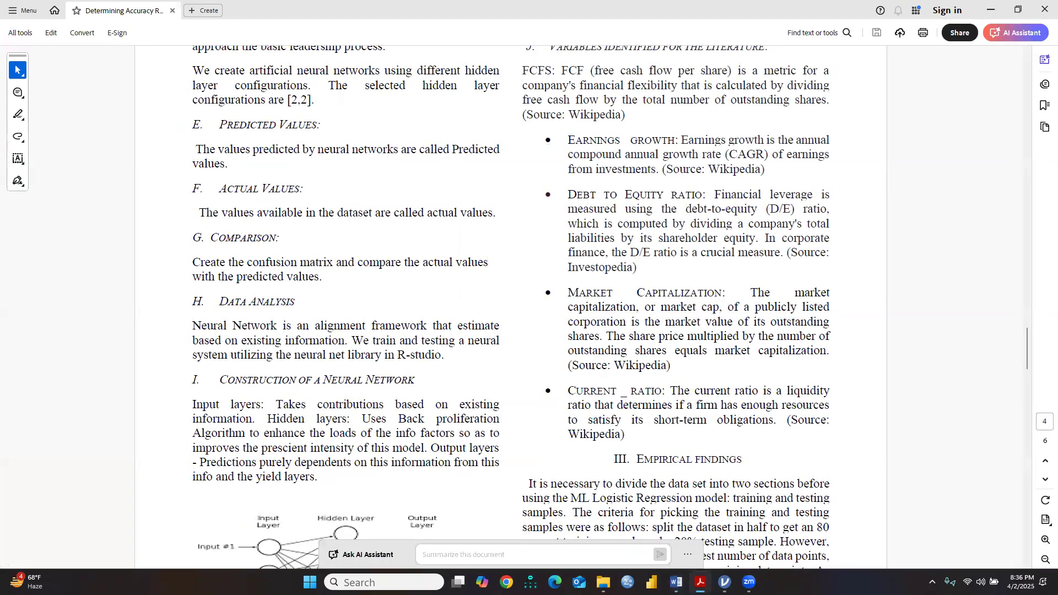
{"action": "left_click", "coordinate": [1043, 559]}
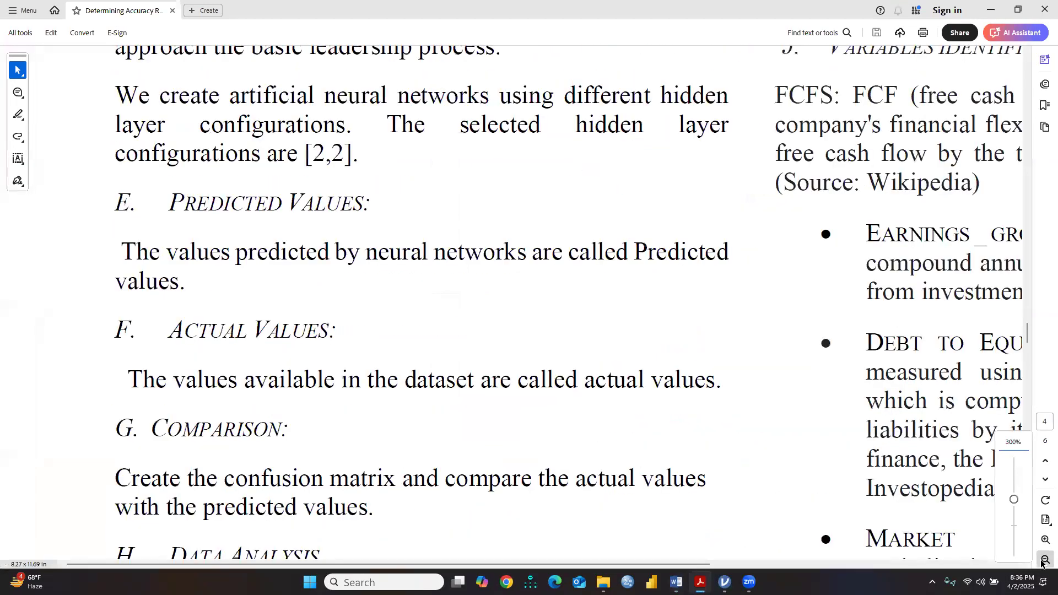
{"action": "left_click", "coordinate": [1044, 560]}
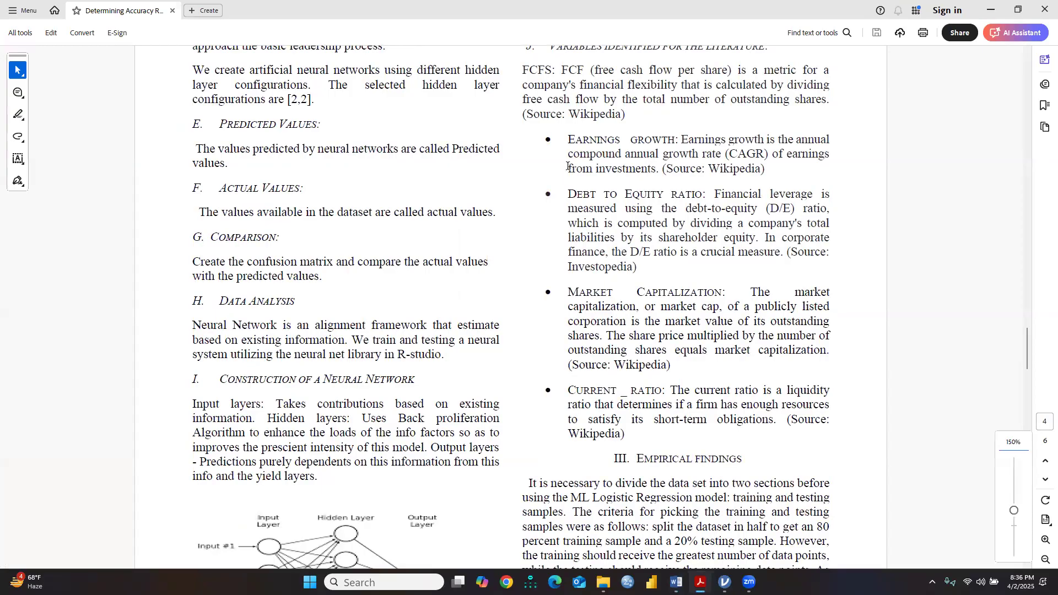
{"action": "left_click_drag", "start_coordinate": [568, 137], "coordinate": [791, 169]}
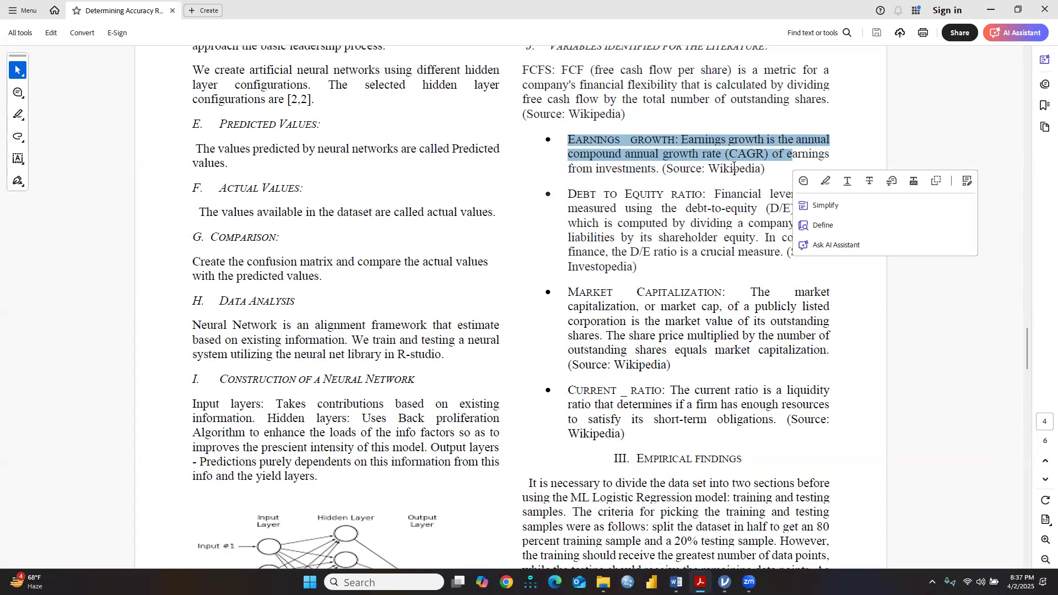
{"action": "scroll", "coordinate": [697, 203], "scroll_direction": "down", "scroll_amount": 1}
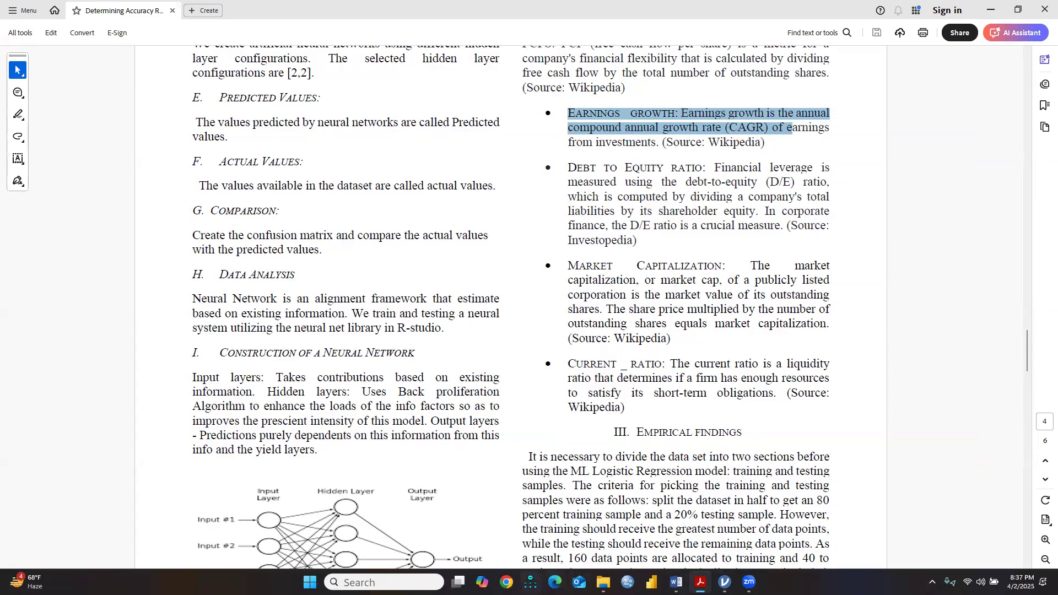
Return to jamovi and create a Descriptives analysis with dividend as the analysed variable.
{"action": "left_click", "coordinate": [724, 582]}
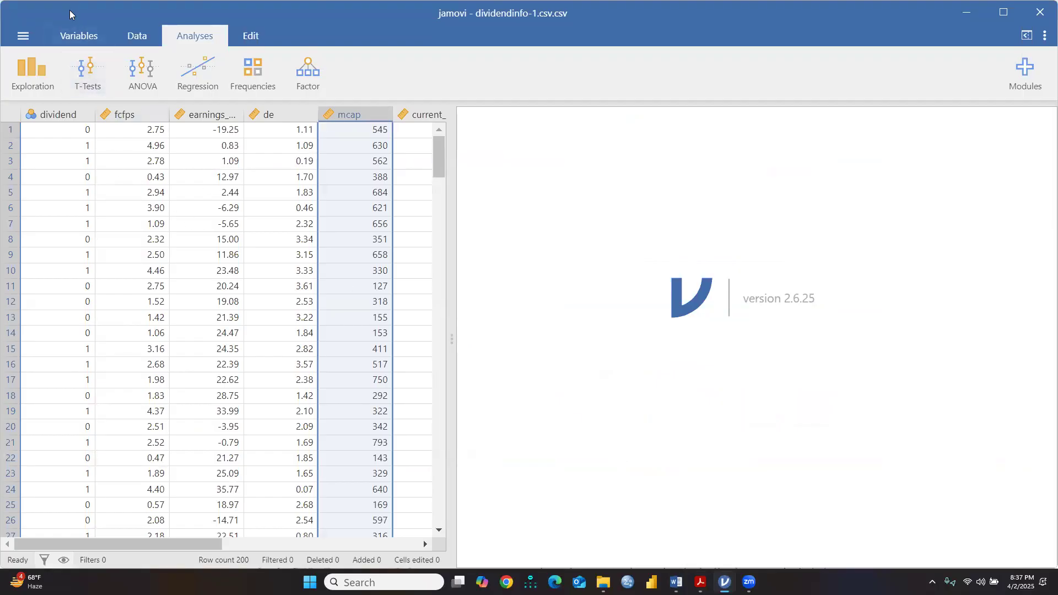
{"action": "left_click", "coordinate": [31, 69]}
{"action": "left_click", "coordinate": [45, 108]}
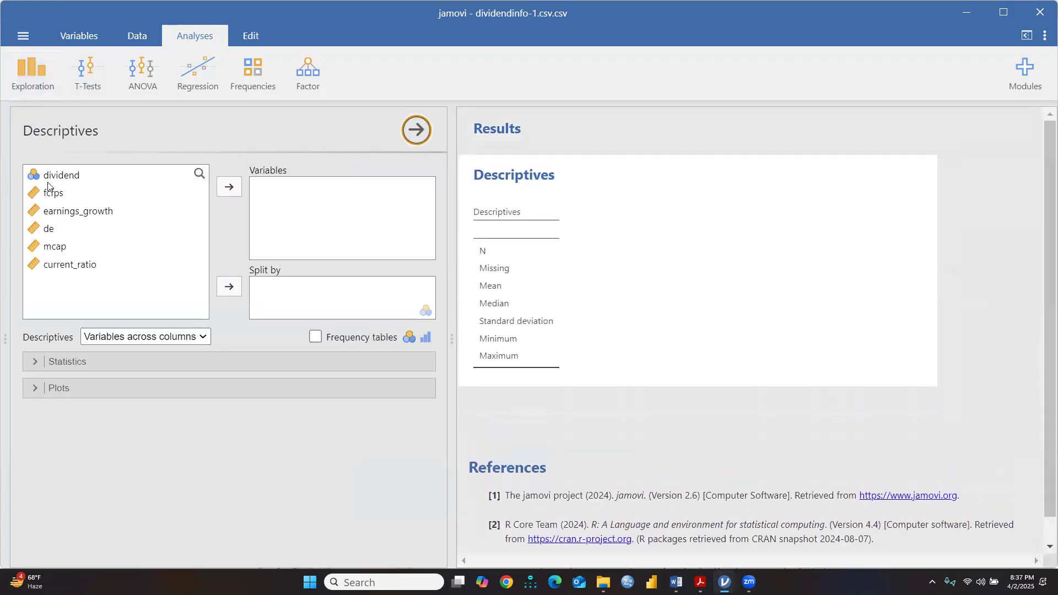
{"action": "left_click", "coordinate": [50, 174]}
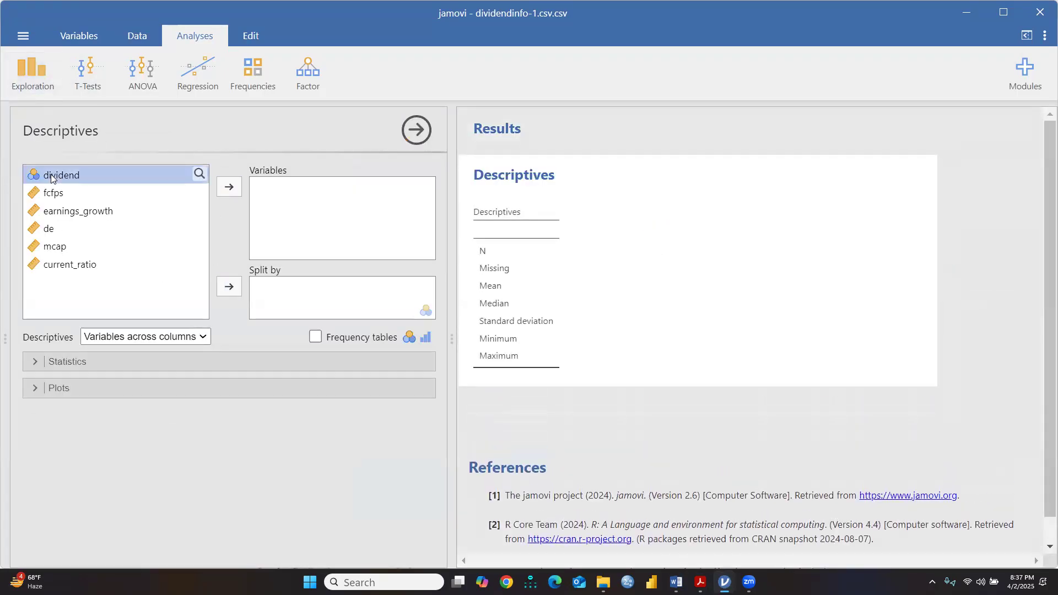
{"action": "left_click", "coordinate": [228, 188]}
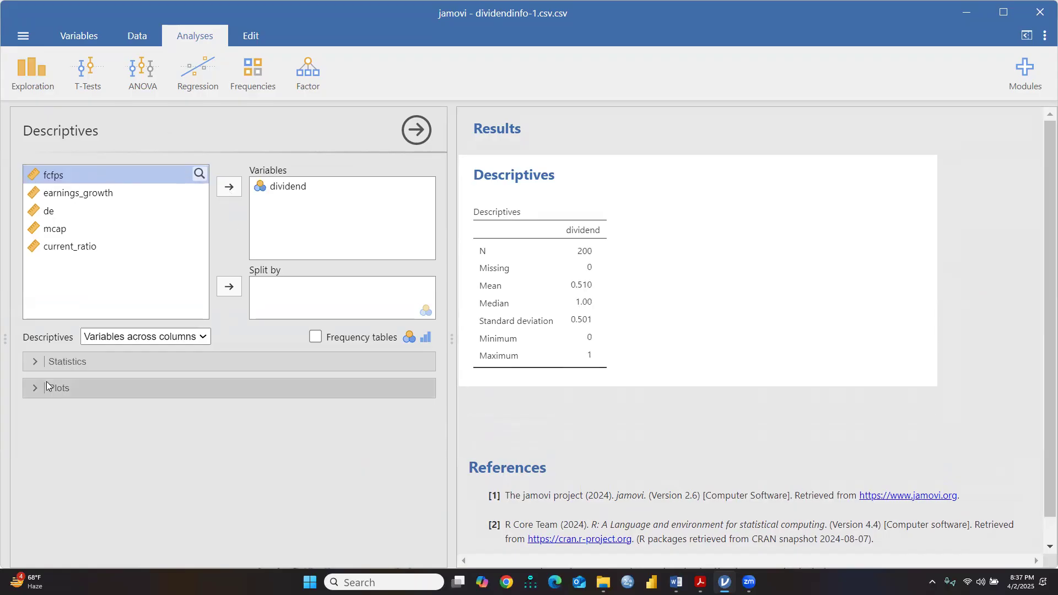
Show the statistics options and add a frequency table for dividend to the Descriptives results.
{"action": "left_click", "coordinate": [57, 364]}
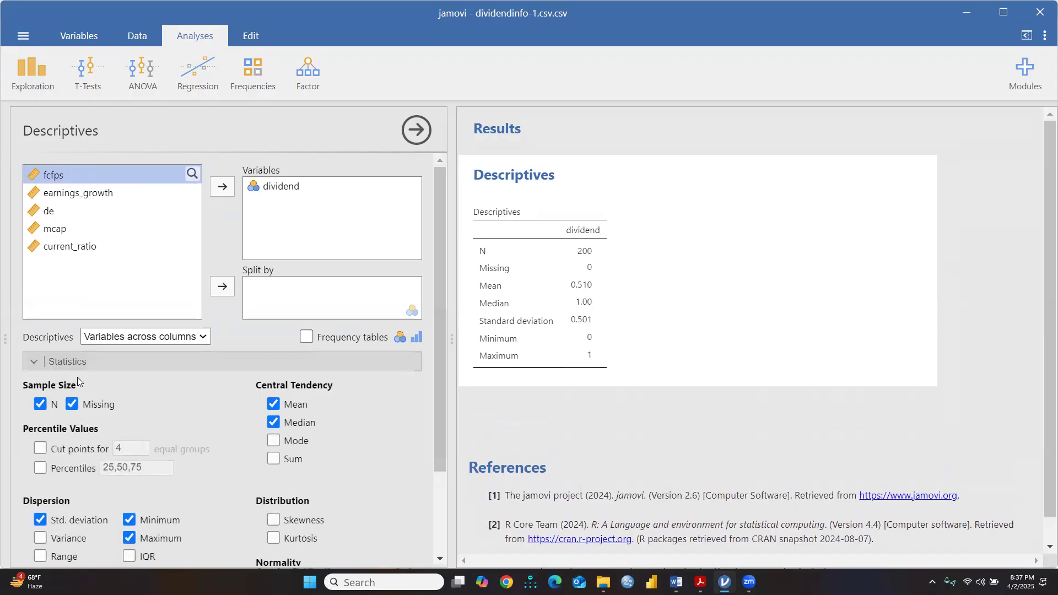
{"action": "left_click", "coordinate": [307, 337]}
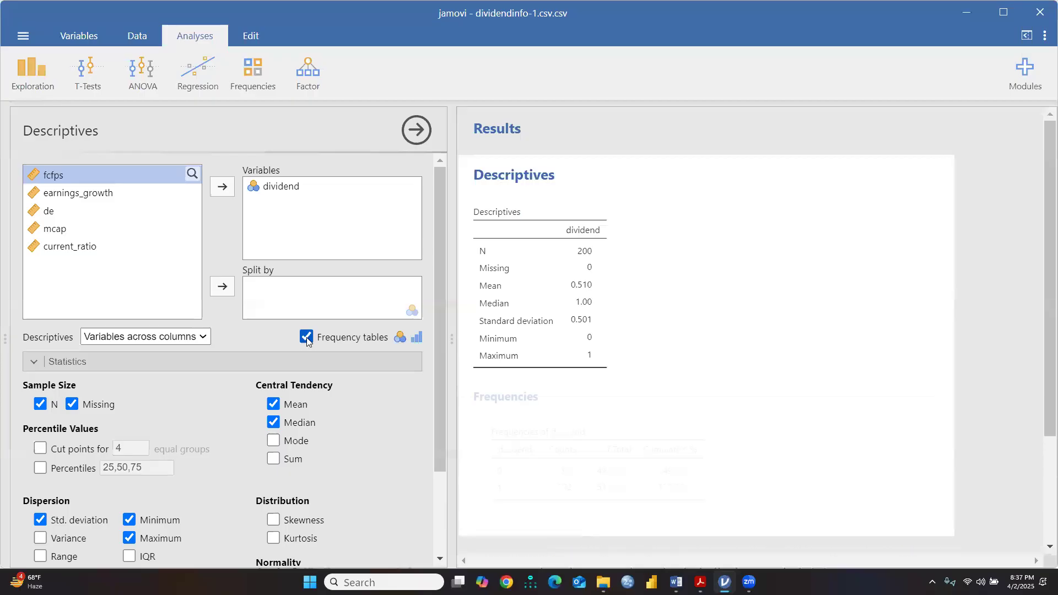
{"action": "scroll", "coordinate": [622, 329], "scroll_direction": "down", "scroll_amount": 2}
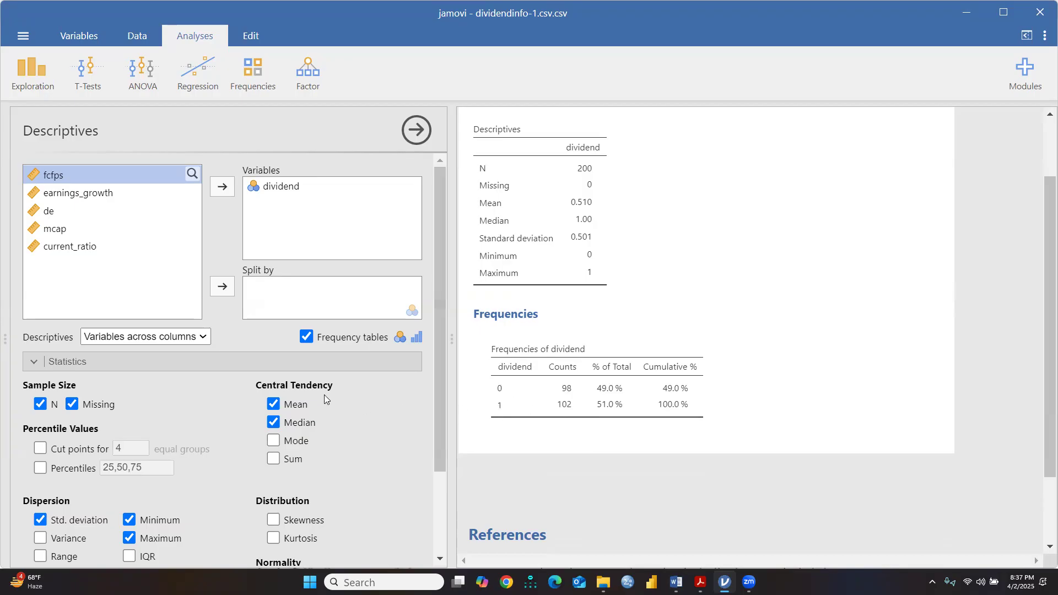
Add a bar plot of dividend to the Descriptives results and compare it with the frequency table.
{"action": "scroll", "coordinate": [221, 325], "scroll_direction": "down", "scroll_amount": 3}
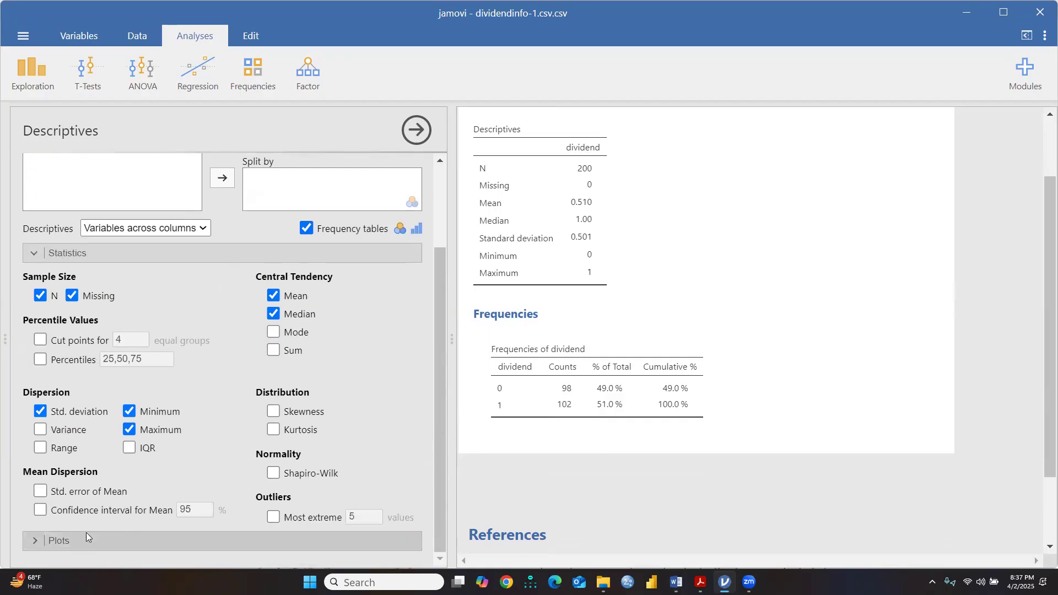
{"action": "left_click", "coordinate": [58, 539]}
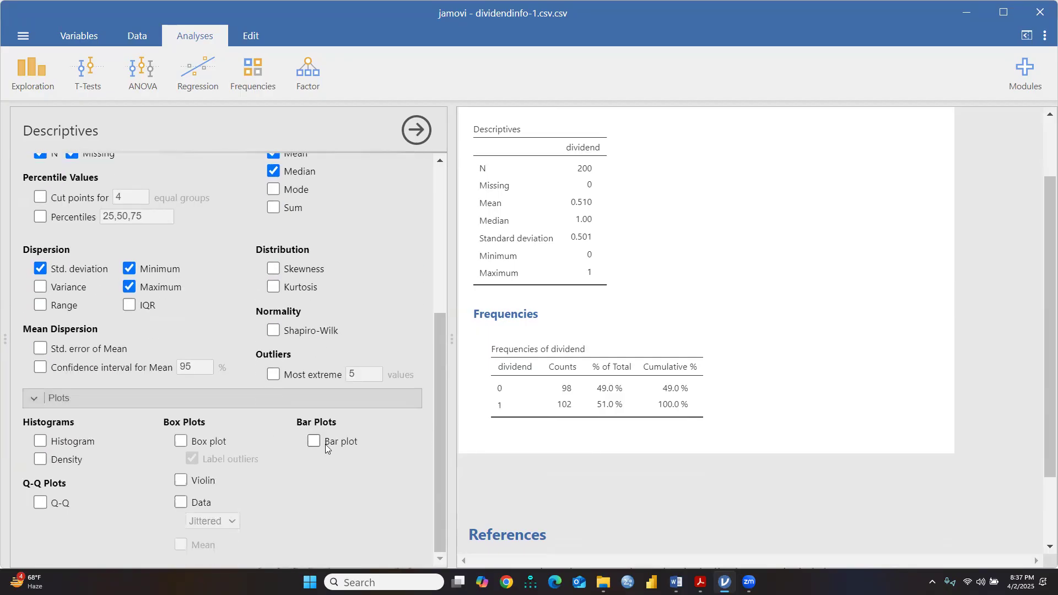
{"action": "left_click", "coordinate": [324, 443]}
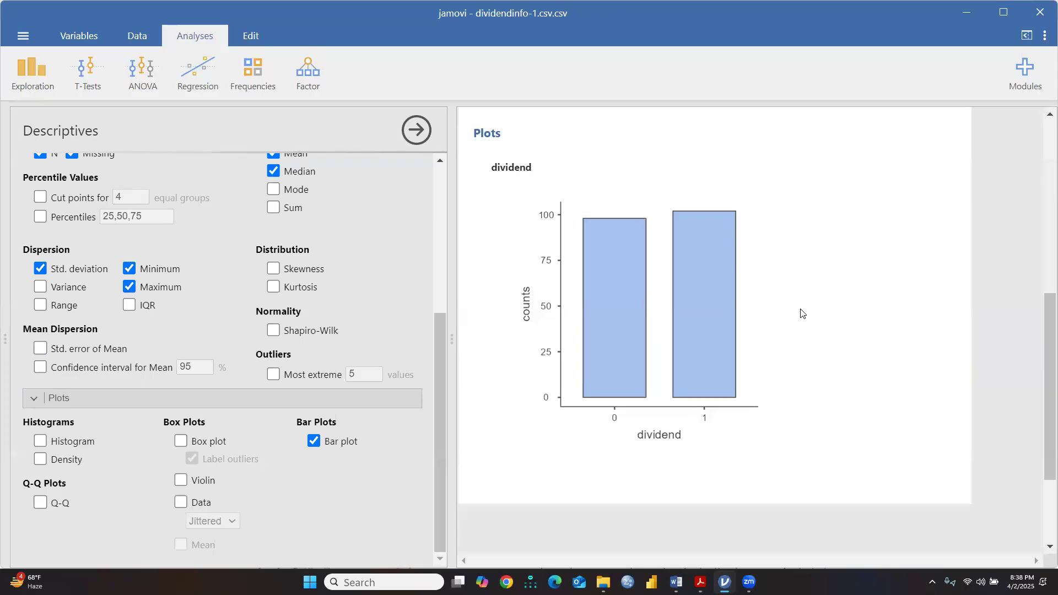
{"action": "scroll", "coordinate": [800, 309], "scroll_direction": "up", "scroll_amount": 6}
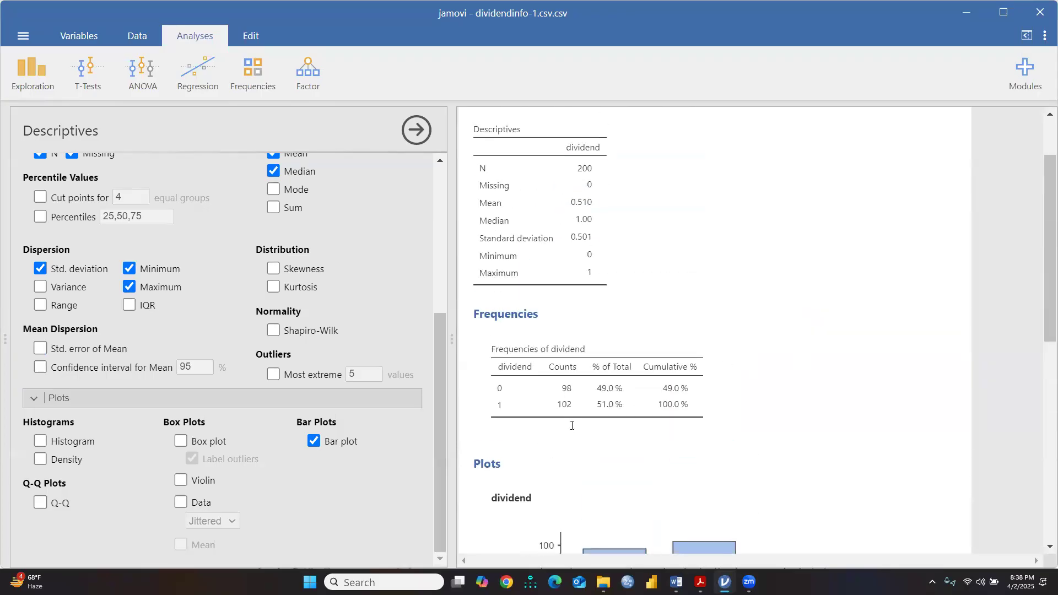
{"action": "scroll", "coordinate": [722, 405], "scroll_direction": "down", "scroll_amount": 5}
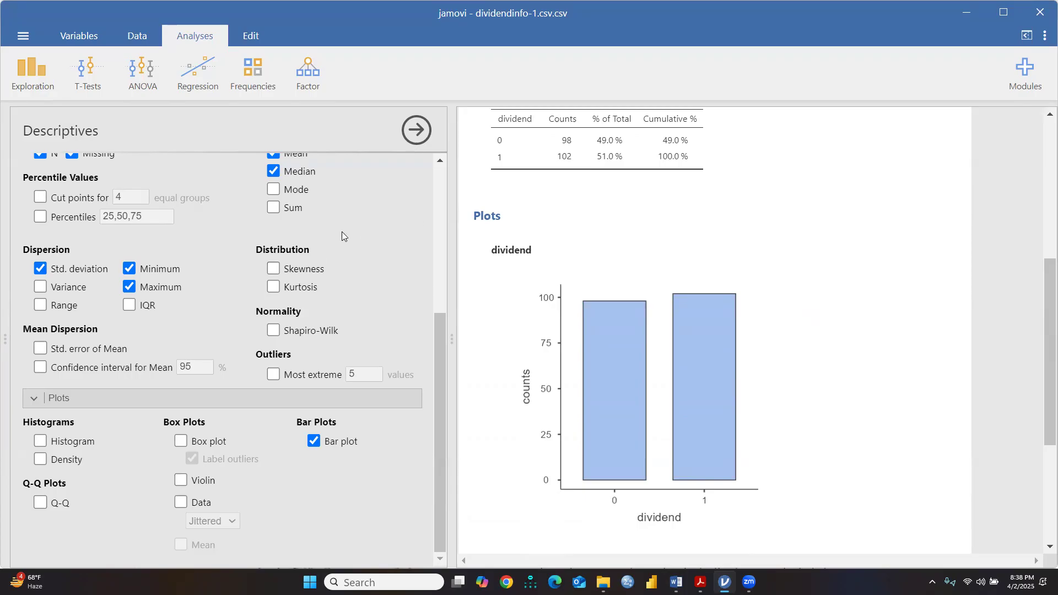
{"action": "scroll", "coordinate": [342, 231], "scroll_direction": "up", "scroll_amount": 5}
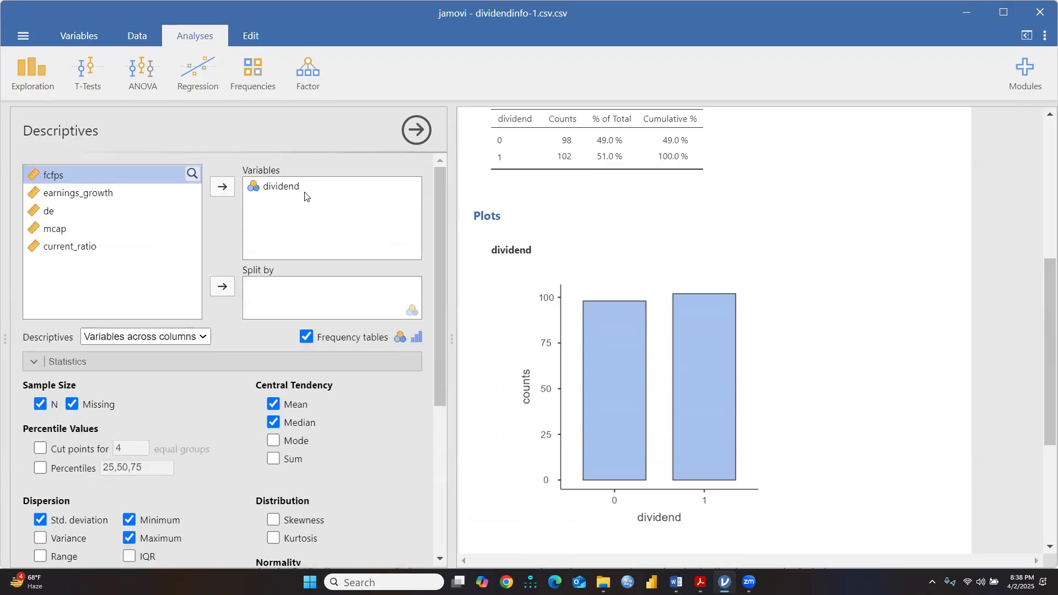
Create a two-outcome binomial logistic regression with dividend as the dependent variable.
{"action": "left_click", "coordinate": [197, 79]}
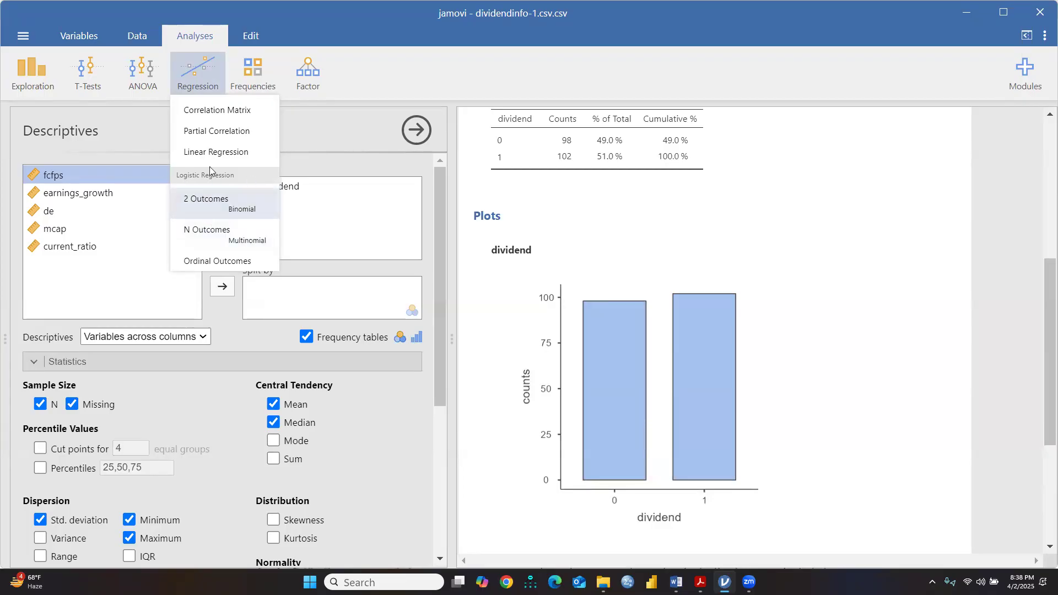
{"action": "left_click", "coordinate": [228, 204]}
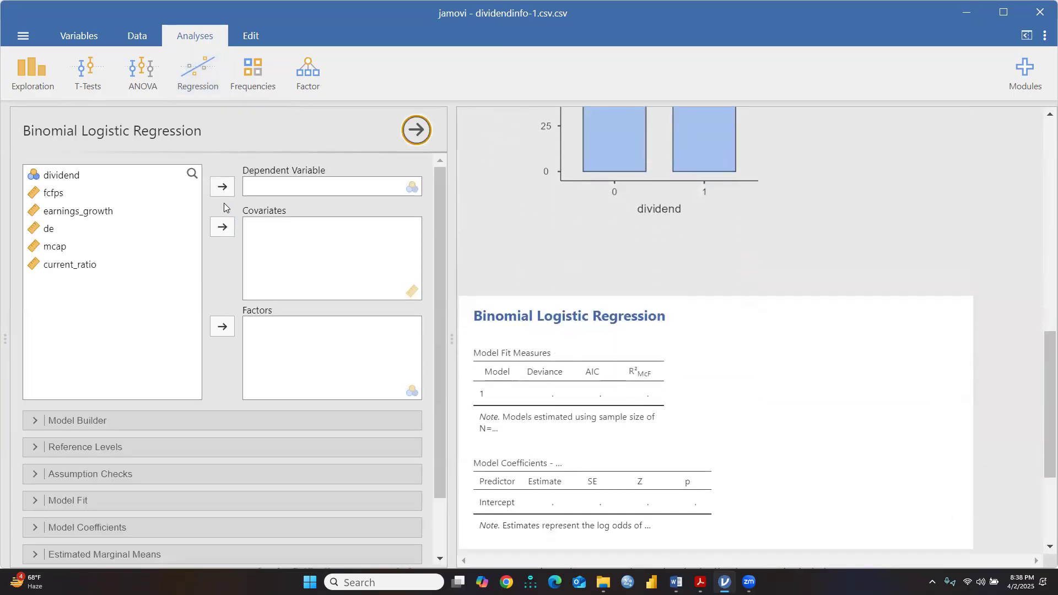
{"action": "left_click", "coordinate": [61, 177]}
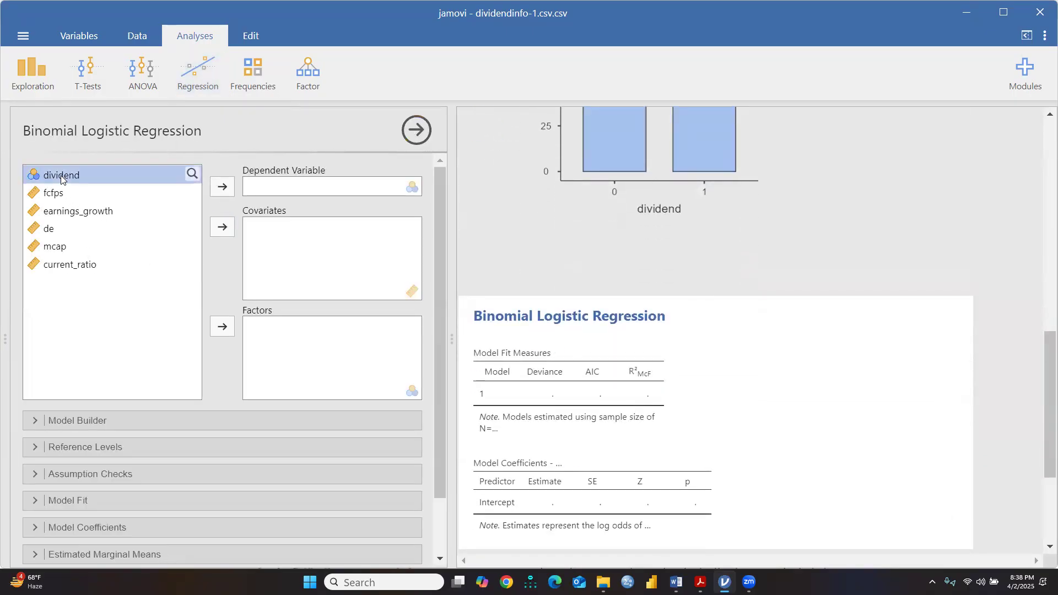
{"action": "left_click", "coordinate": [222, 187]}
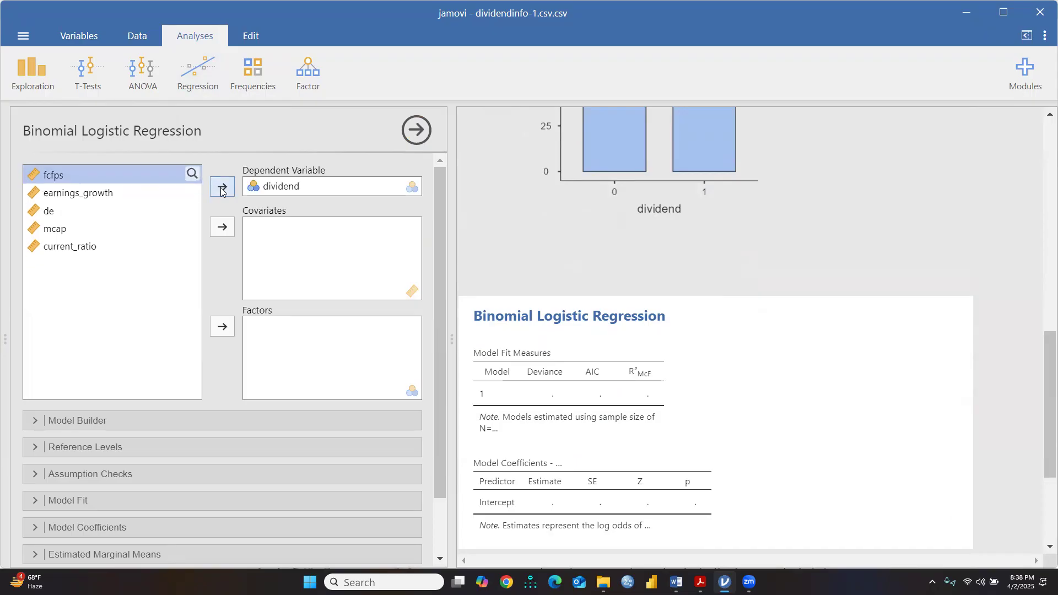
Add earnings_growth as the first covariate and view the model fit and coefficients tables.
{"action": "left_click", "coordinate": [79, 194]}
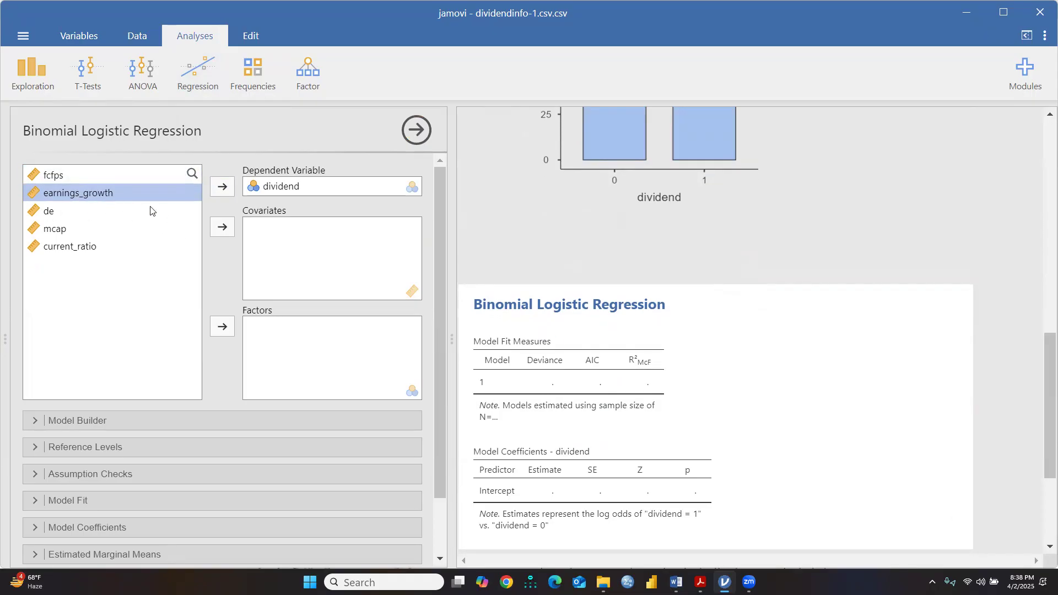
{"action": "left_click", "coordinate": [220, 227]}
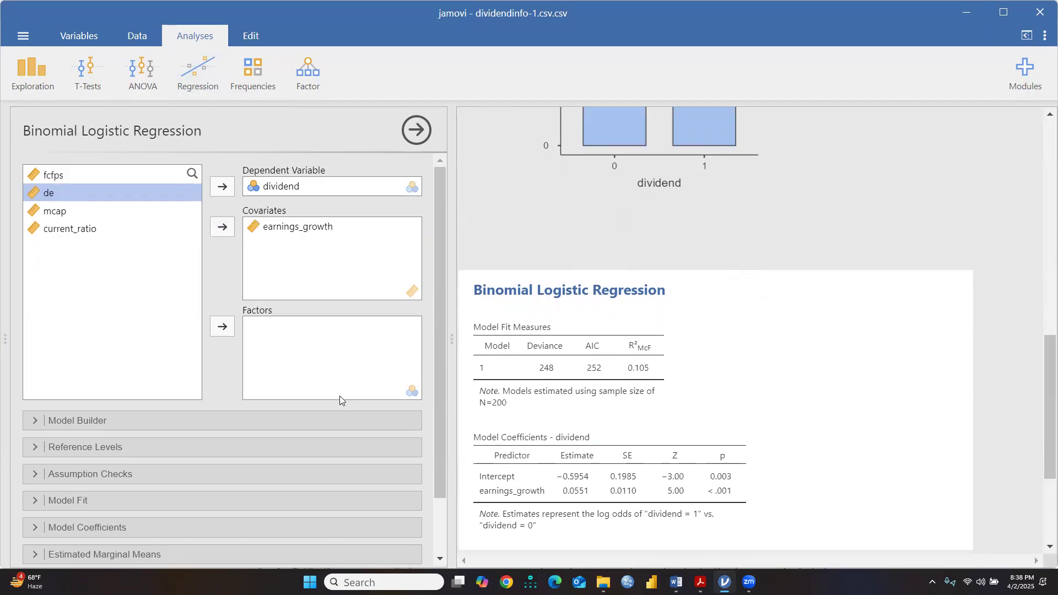
{"action": "scroll", "coordinate": [683, 386], "scroll_direction": "down", "scroll_amount": 1}
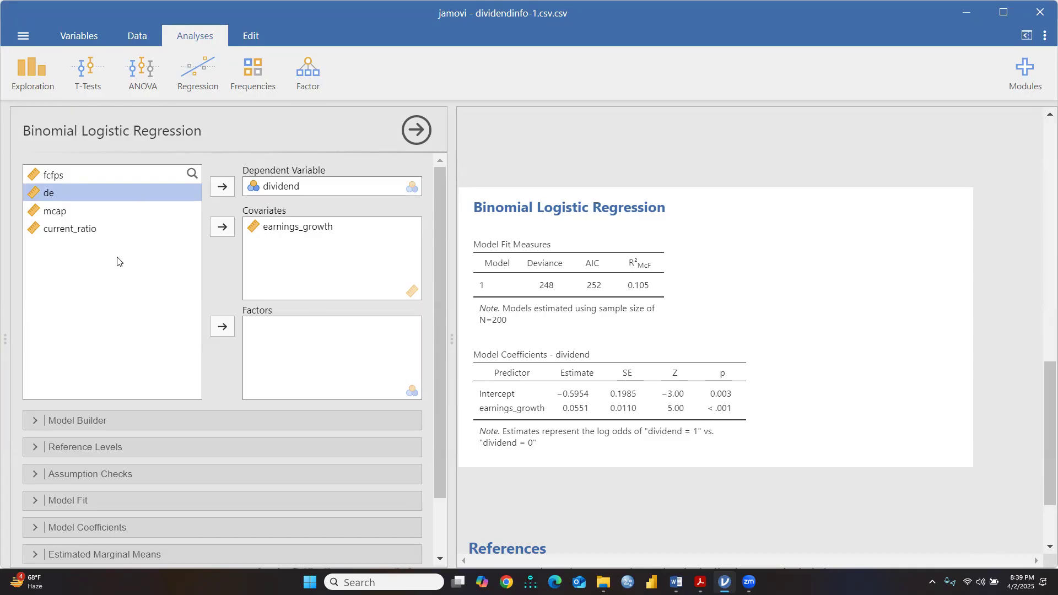
Add de, fcfps, mcap and current_ratio as further covariates of the logistic regression, one at a time.
{"action": "left_click", "coordinate": [58, 215]}
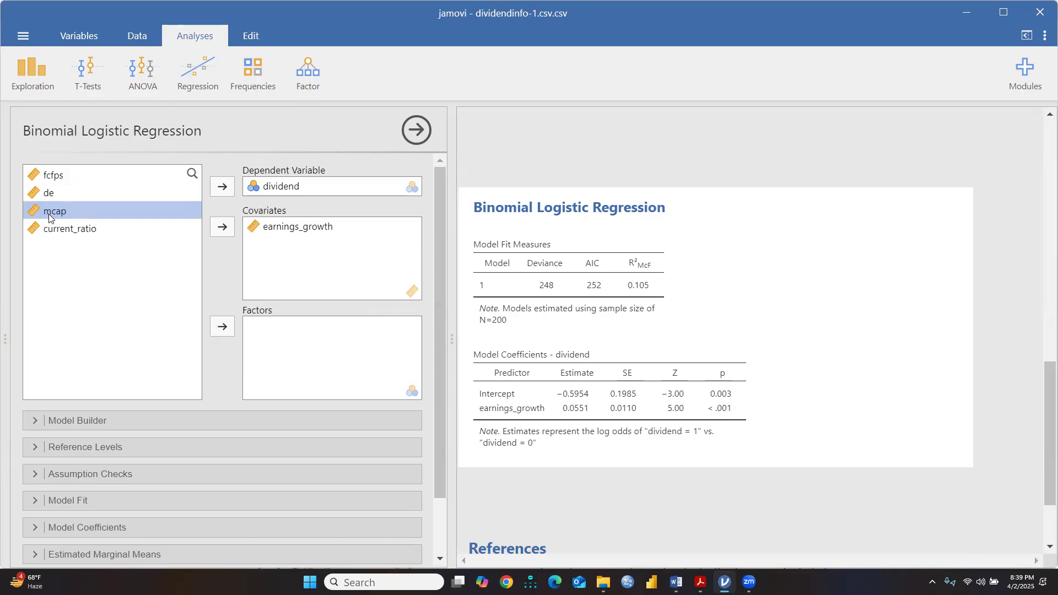
{"action": "left_click", "coordinate": [53, 194]}
{"action": "left_click", "coordinate": [221, 228]}
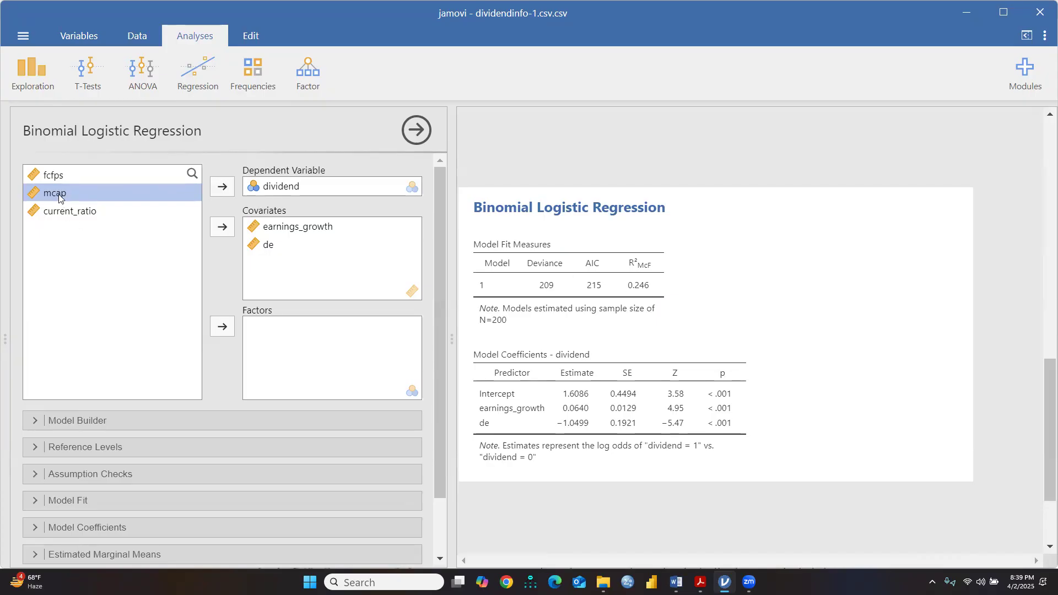
{"action": "left_click", "coordinate": [59, 178]}
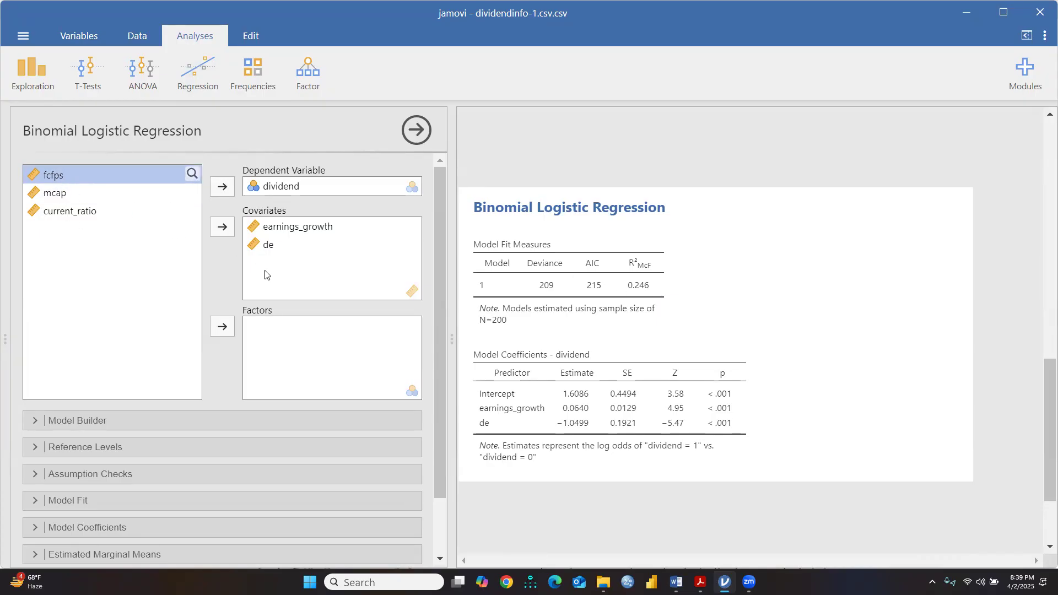
{"action": "left_click", "coordinate": [221, 227]}
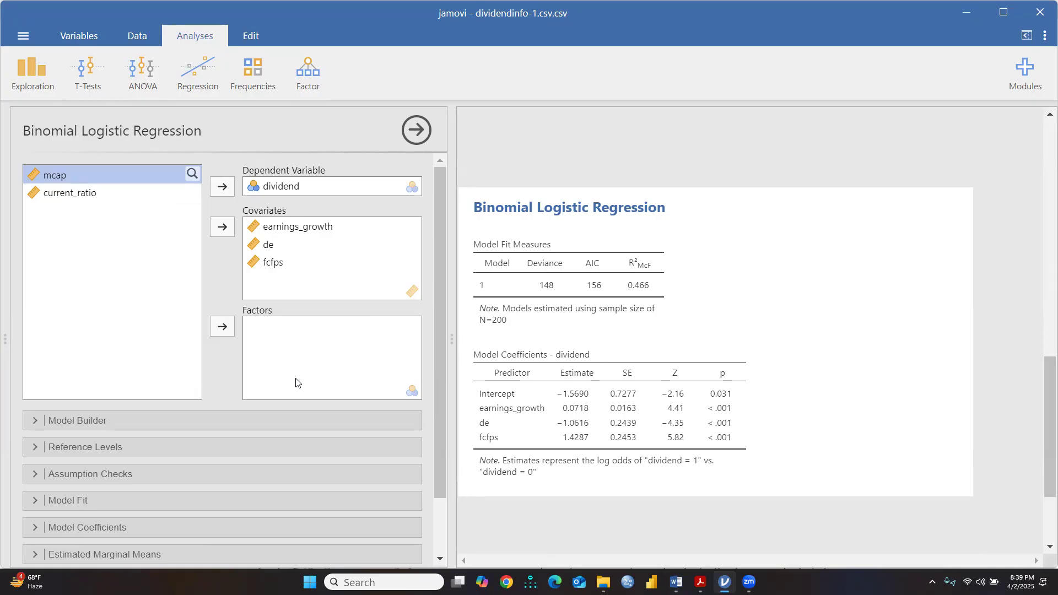
{"action": "left_click", "coordinate": [60, 193]}
{"action": "left_click", "coordinate": [61, 175]}
{"action": "left_click", "coordinate": [227, 230]}
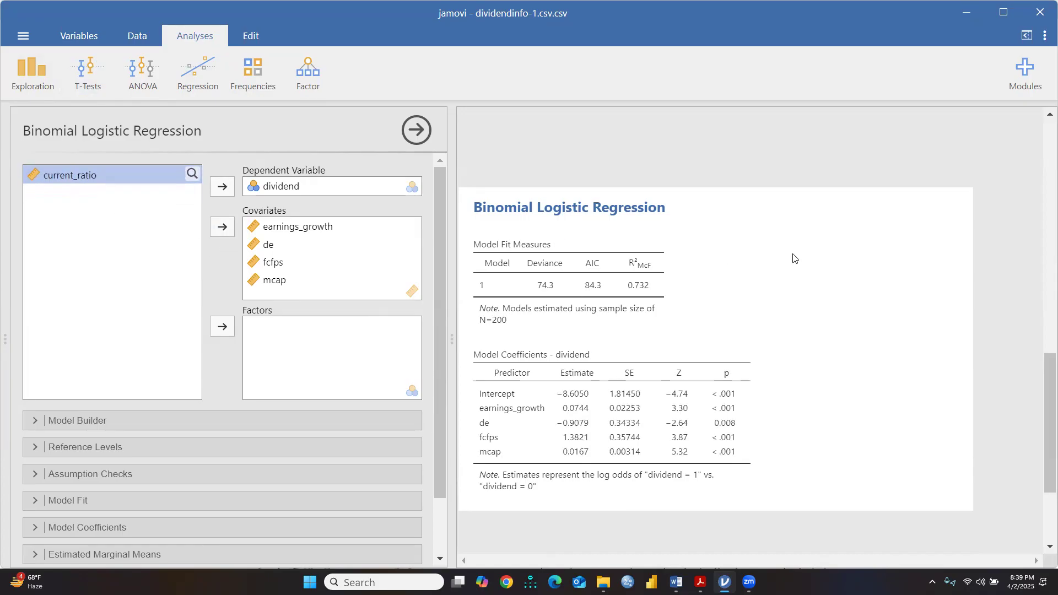
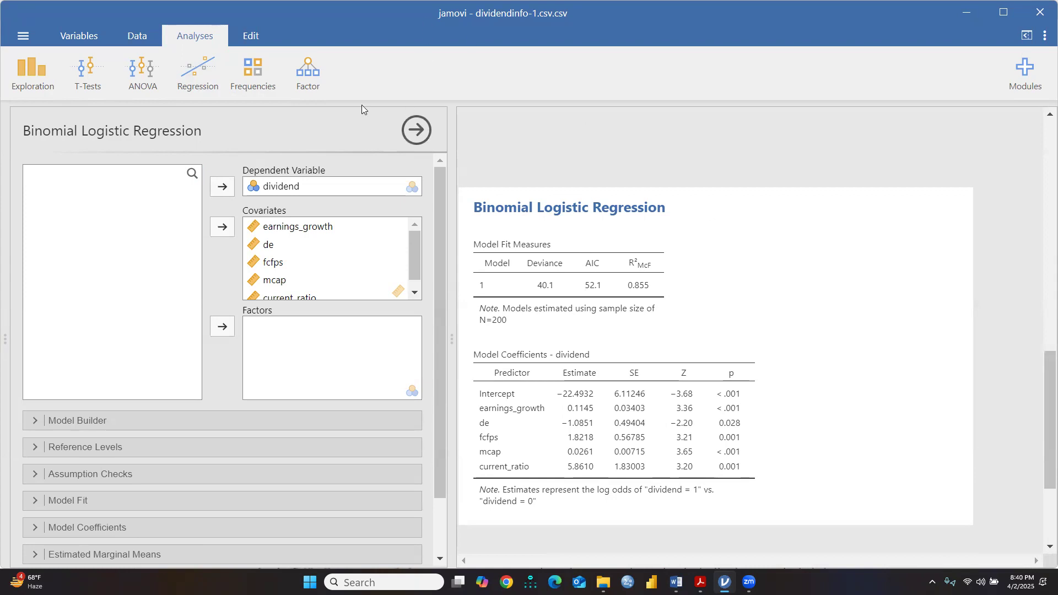
Expand the Model Builder and Reference Levels options to check the predictor block and the reference level of dividend.
{"action": "scroll", "coordinate": [200, 352], "scroll_direction": "down", "scroll_amount": 1}
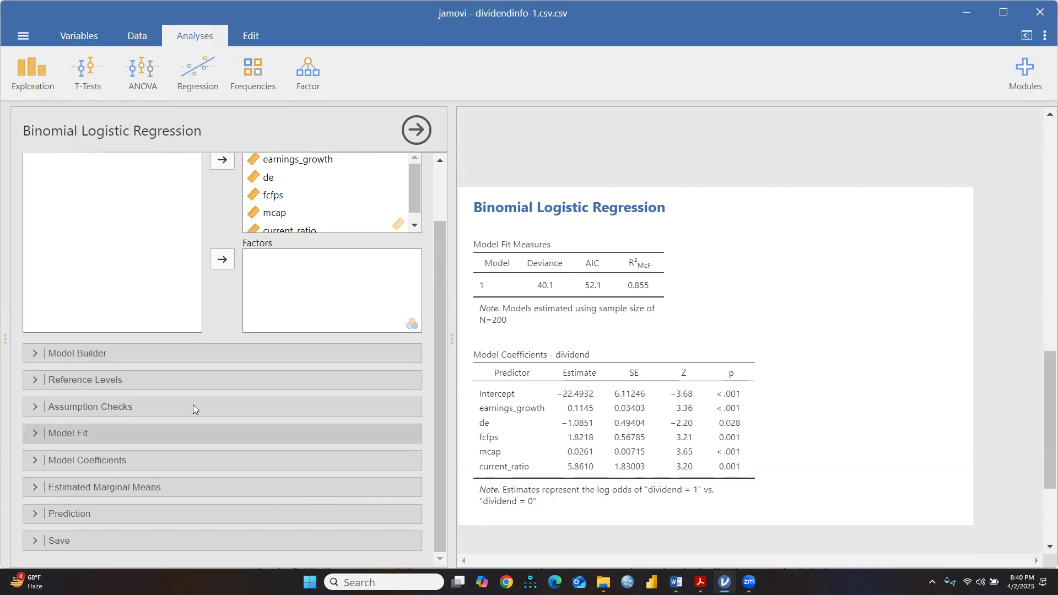
{"action": "left_click", "coordinate": [68, 352]}
{"action": "scroll", "coordinate": [235, 446], "scroll_direction": "down", "scroll_amount": 3}
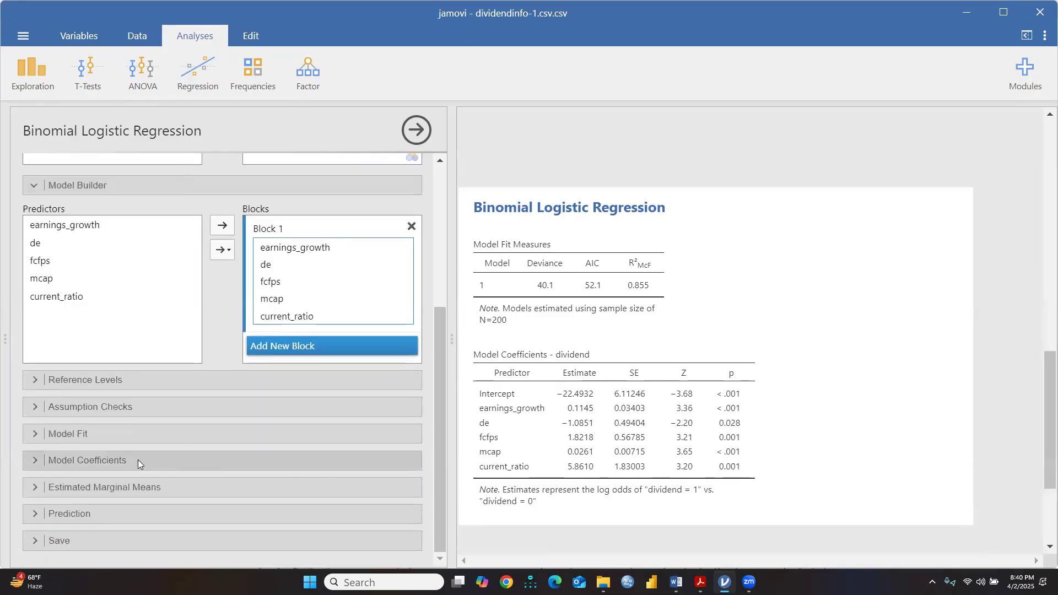
{"action": "left_click", "coordinate": [72, 378]}
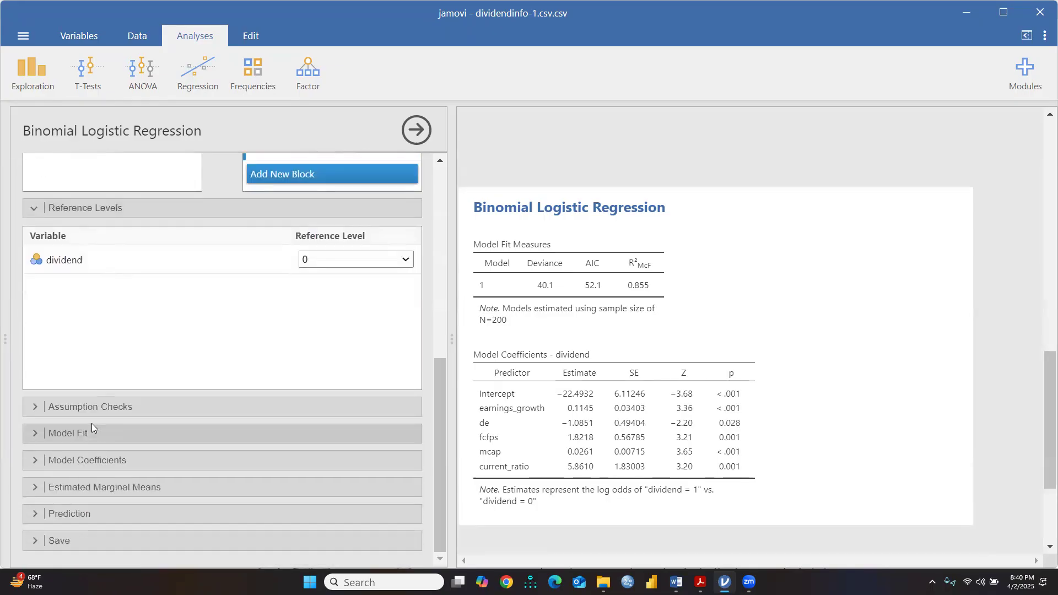
Add collinearity statistics as an assumption check and view the VIF and tolerance of each predictor.
{"action": "left_click", "coordinate": [80, 401]}
{"action": "left_click", "coordinate": [30, 433]}
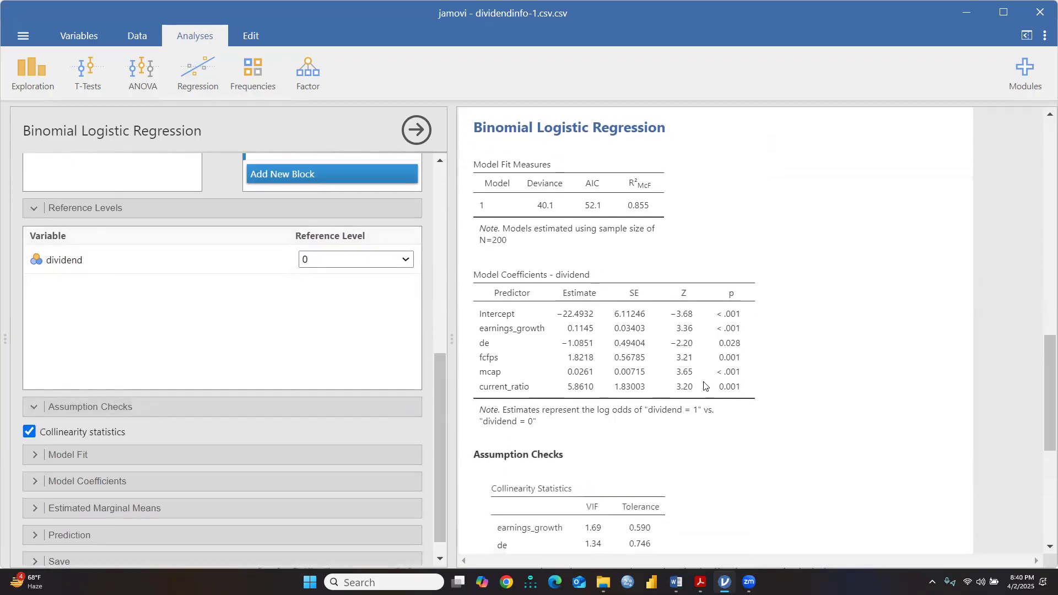
{"action": "scroll", "coordinate": [703, 385], "scroll_direction": "down", "scroll_amount": 3}
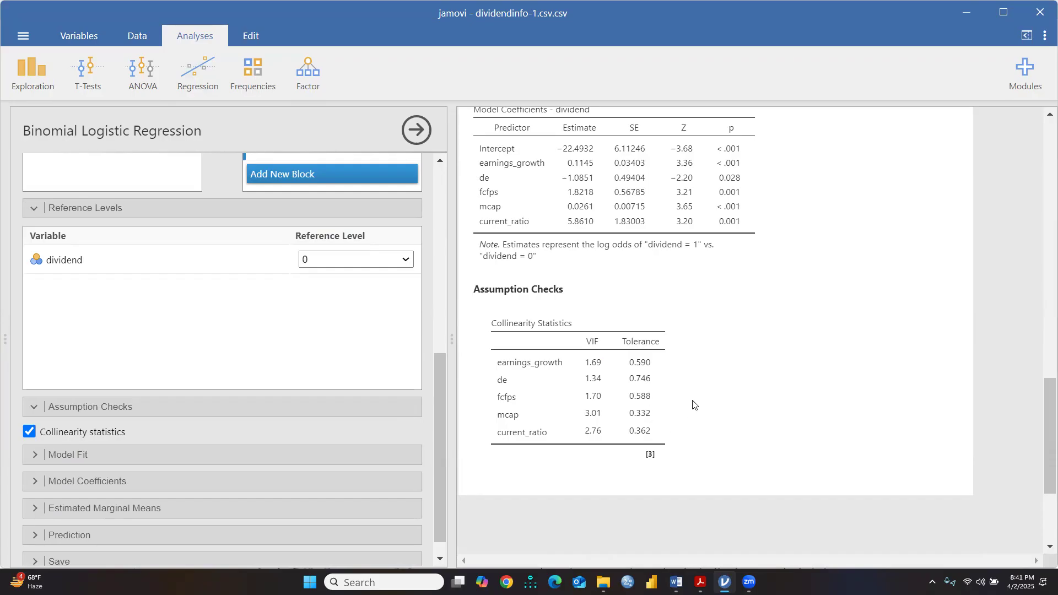
Add Cox & Snell's R² and Nagelkerke's R² to the model fit measures of the logistic regression.
{"action": "scroll", "coordinate": [71, 358], "scroll_direction": "down", "scroll_amount": 1}
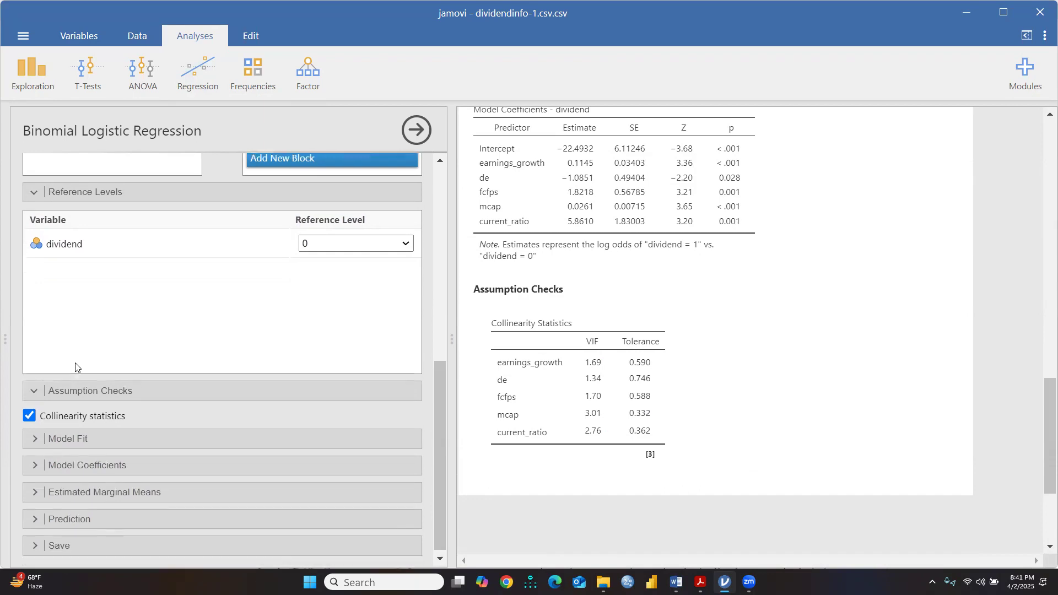
{"action": "left_click", "coordinate": [67, 433]}
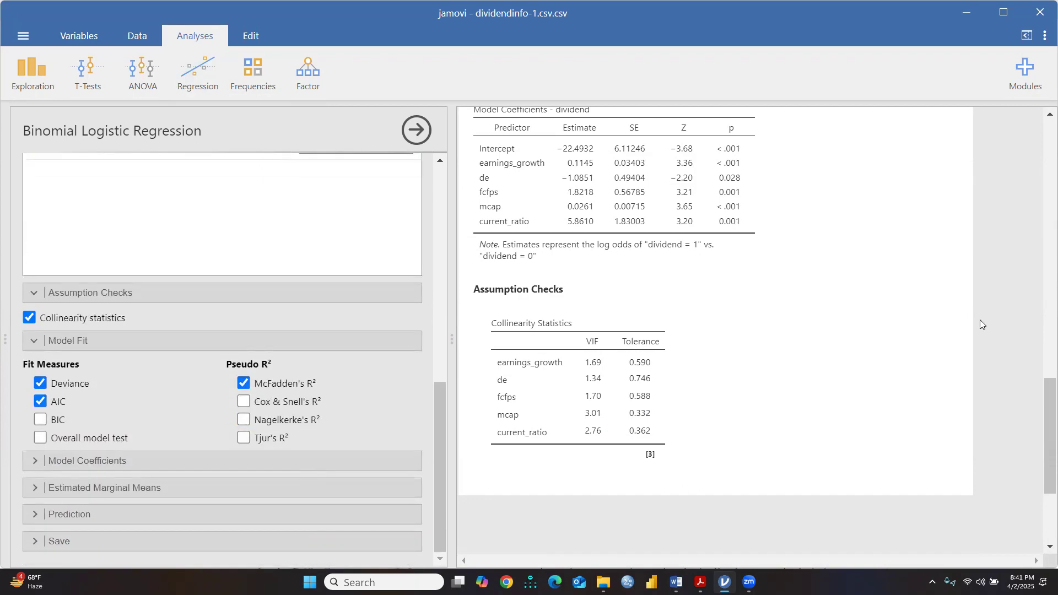
{"action": "scroll", "coordinate": [814, 322], "scroll_direction": "up", "scroll_amount": 15}
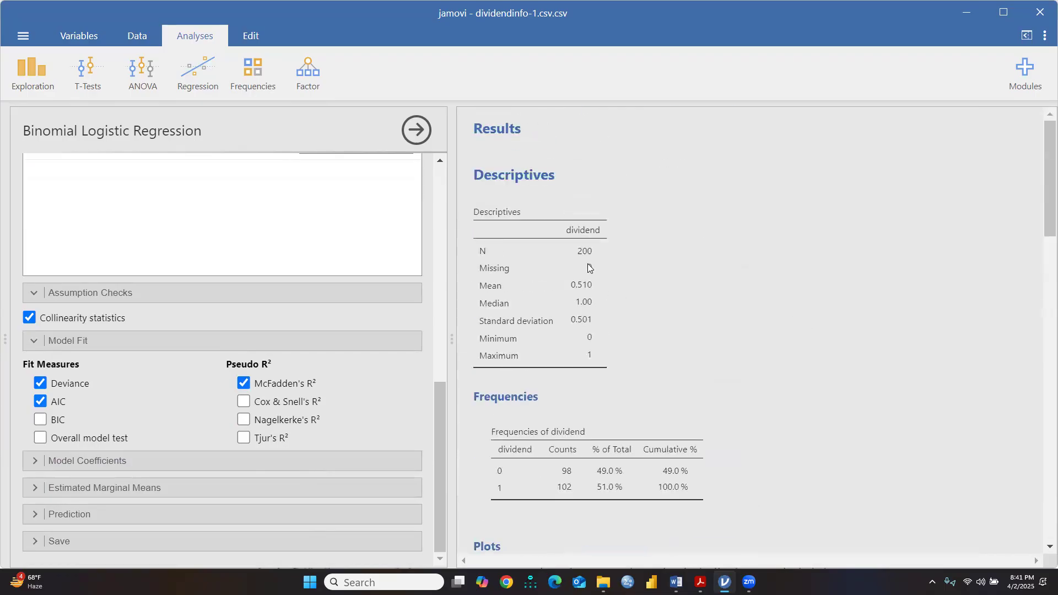
{"action": "scroll", "coordinate": [720, 375], "scroll_direction": "down", "scroll_amount": 15}
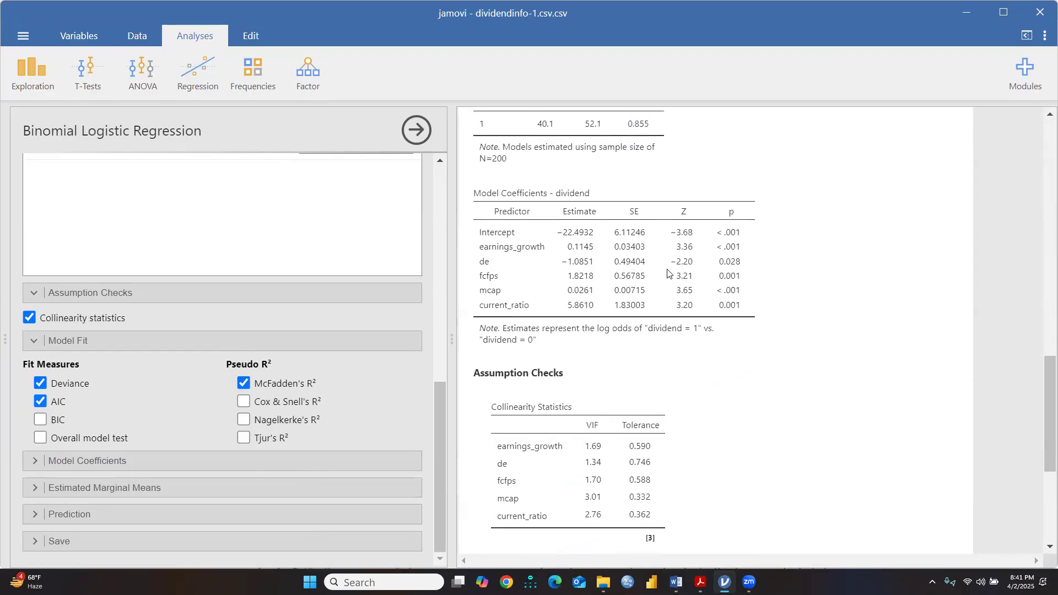
{"action": "scroll", "coordinate": [668, 272], "scroll_direction": "up", "scroll_amount": 3}
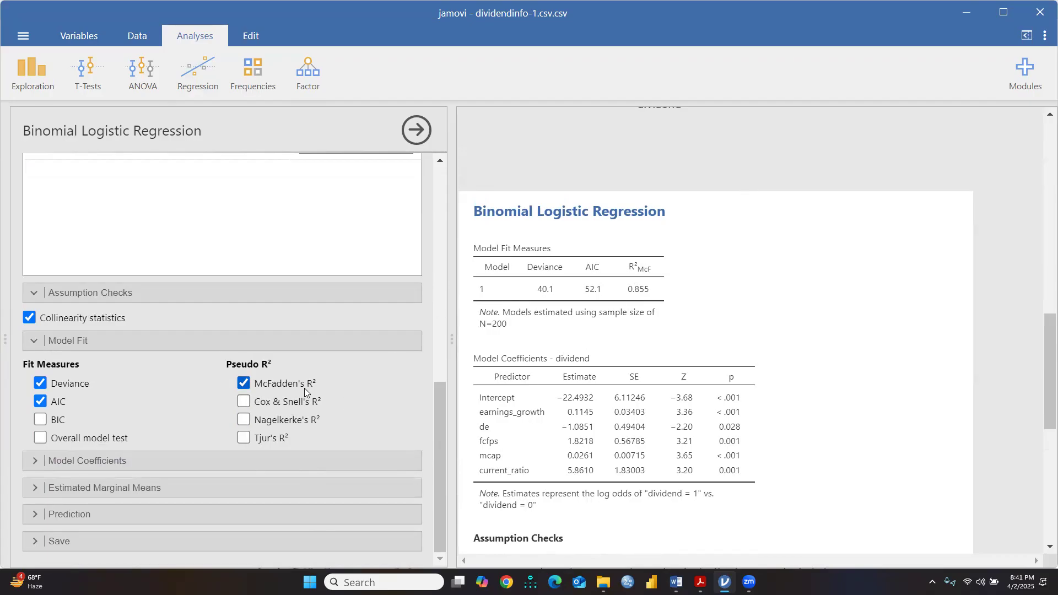
{"action": "left_click", "coordinate": [245, 401]}
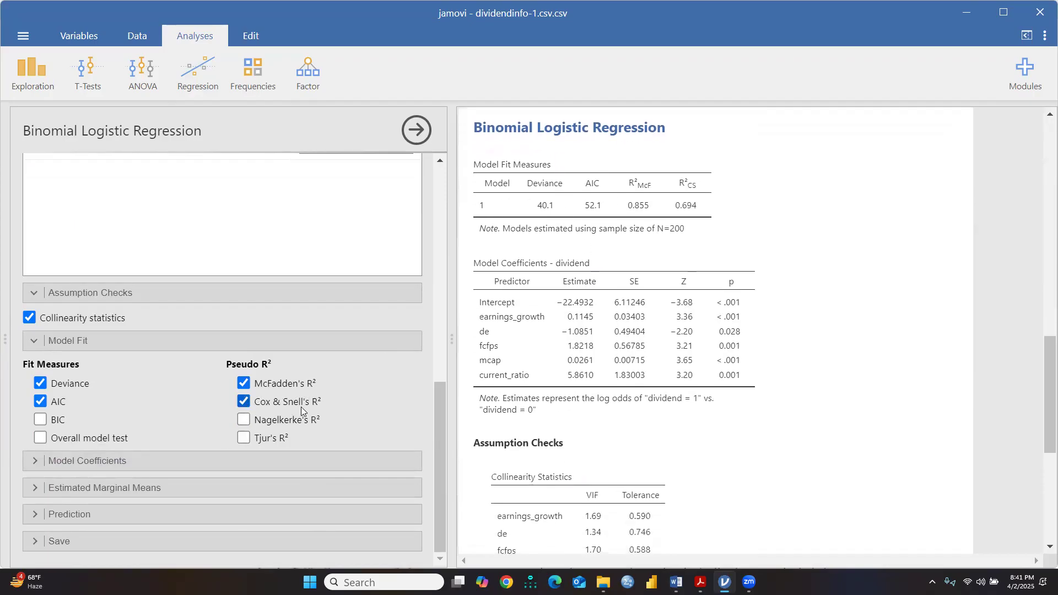
{"action": "left_click", "coordinate": [244, 419]}
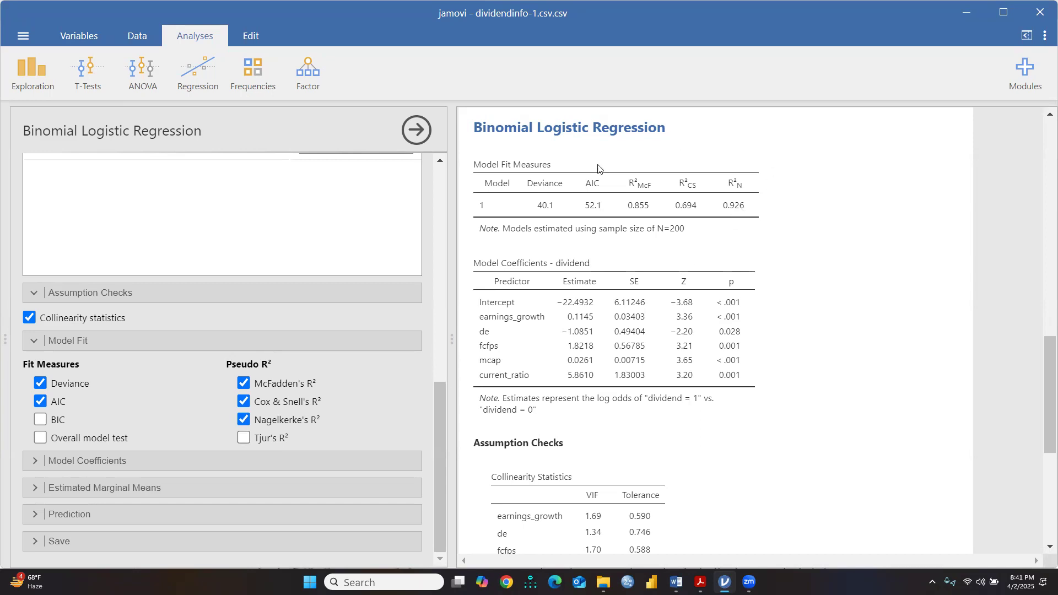
Add earnings_growth as the first estimated marginal means term of the logistic regression and view its plot.
{"action": "left_click", "coordinate": [75, 460]}
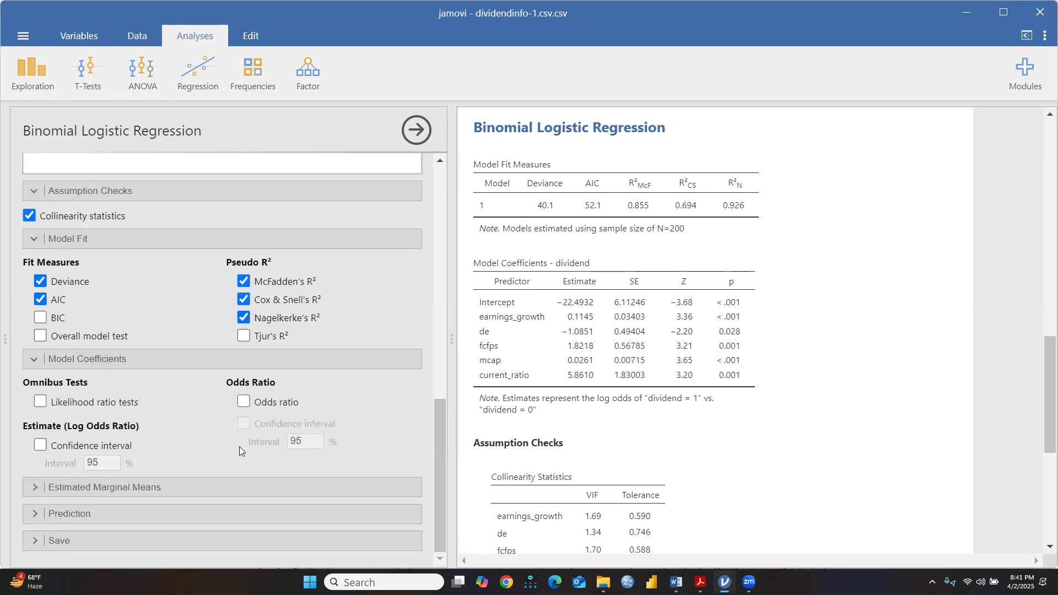
{"action": "left_click", "coordinate": [99, 490]}
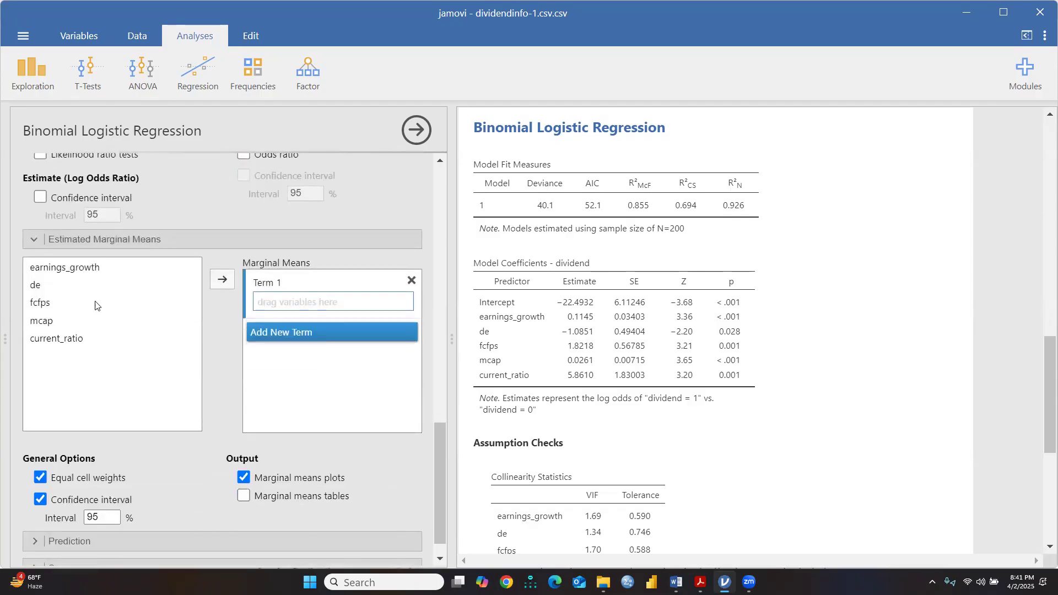
{"action": "left_click", "coordinate": [64, 270]}
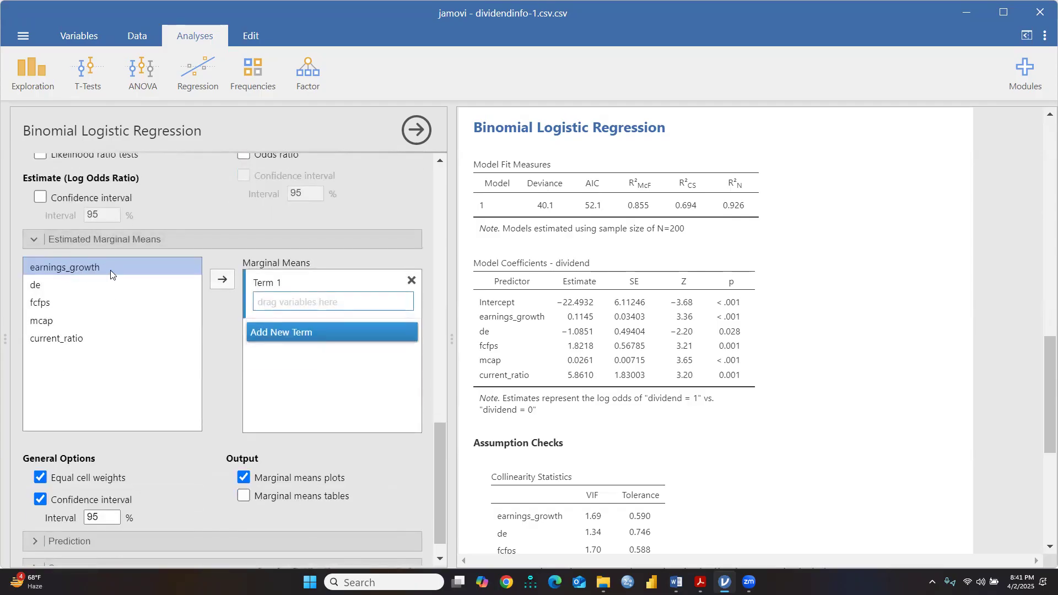
{"action": "left_click", "coordinate": [298, 306]}
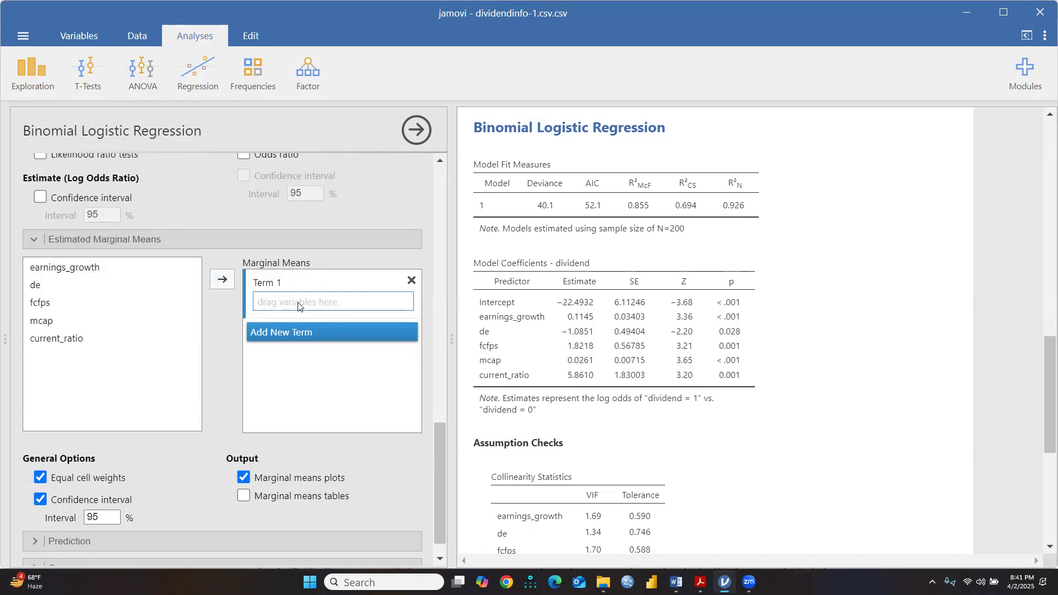
{"action": "left_click_drag", "start_coordinate": [77, 267], "coordinate": [291, 302]}
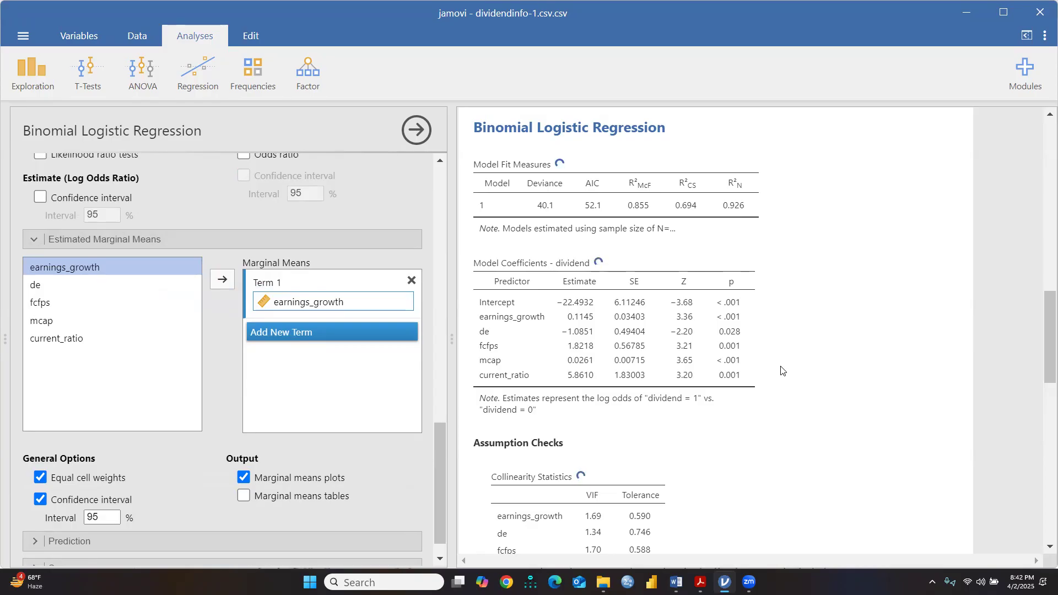
{"action": "scroll", "coordinate": [780, 370], "scroll_direction": "down", "scroll_amount": 1}
{"action": "scroll", "coordinate": [780, 370], "scroll_direction": "down", "scroll_amount": 7}
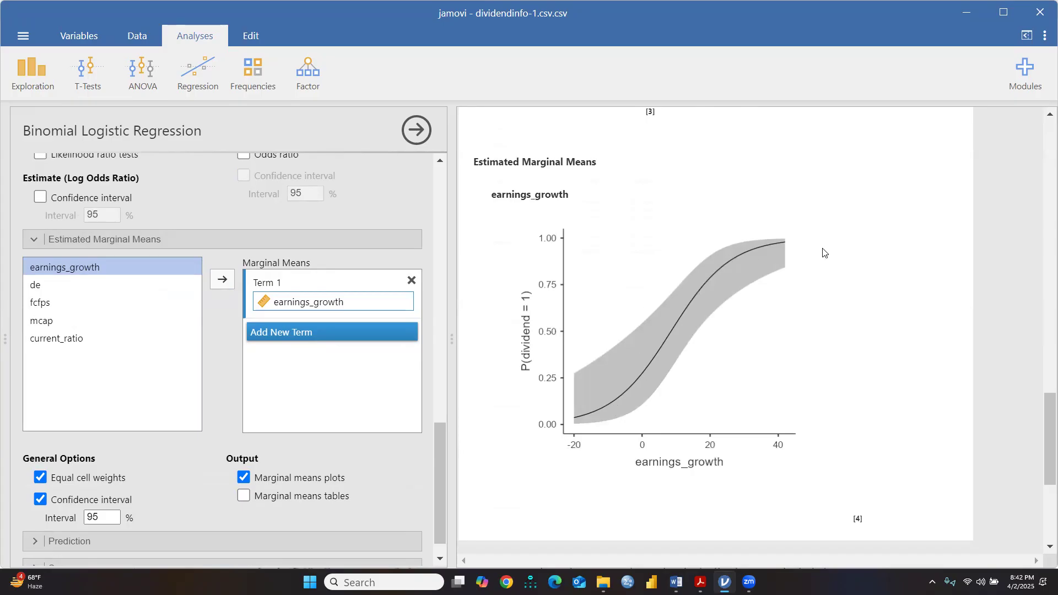
Add de as a second, separate marginal means term and compare its plot with the earnings_growth plot.
{"action": "left_click", "coordinate": [287, 334]}
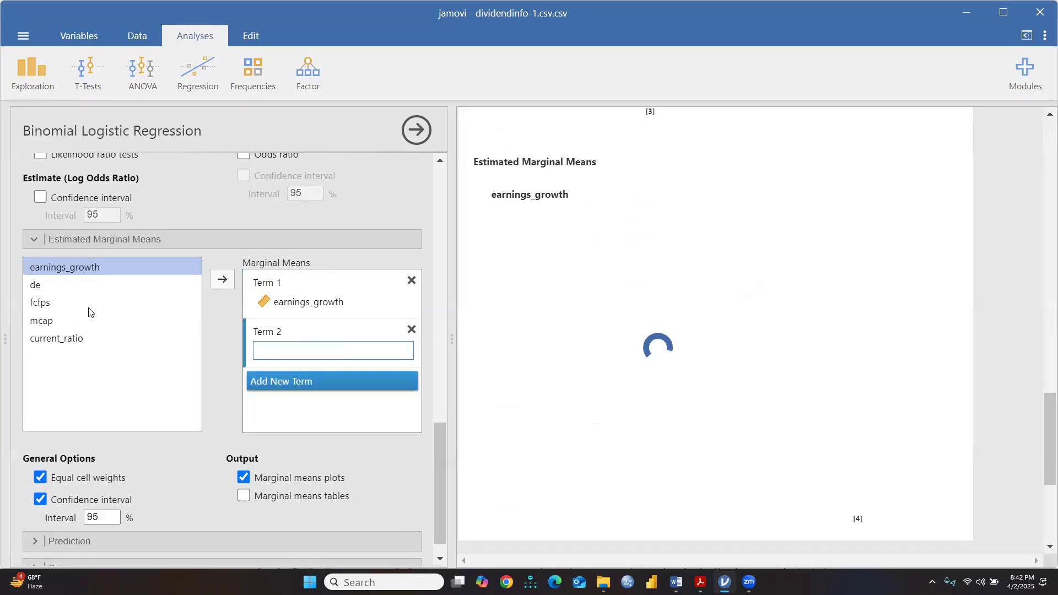
{"action": "left_click_drag", "start_coordinate": [35, 285], "coordinate": [271, 351]}
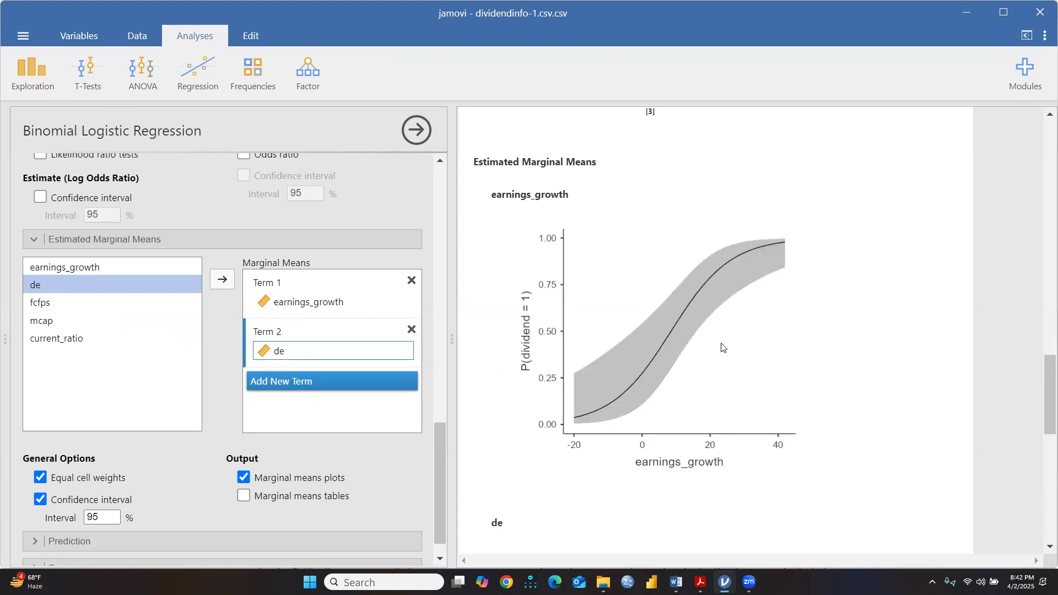
{"action": "scroll", "coordinate": [725, 348], "scroll_direction": "down", "scroll_amount": 5}
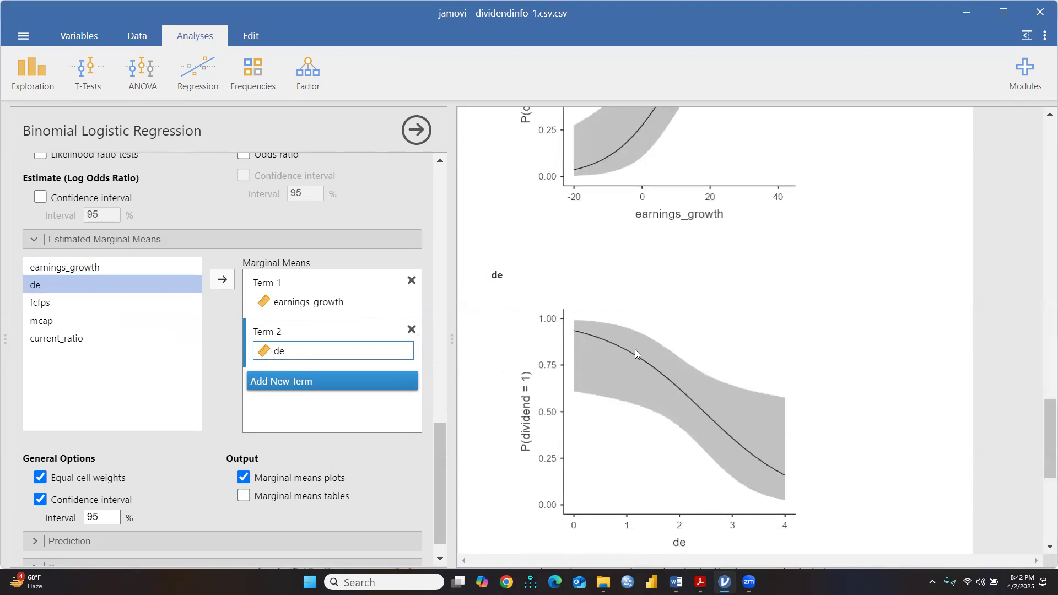
{"action": "scroll", "coordinate": [602, 405], "scroll_direction": "up", "scroll_amount": 5}
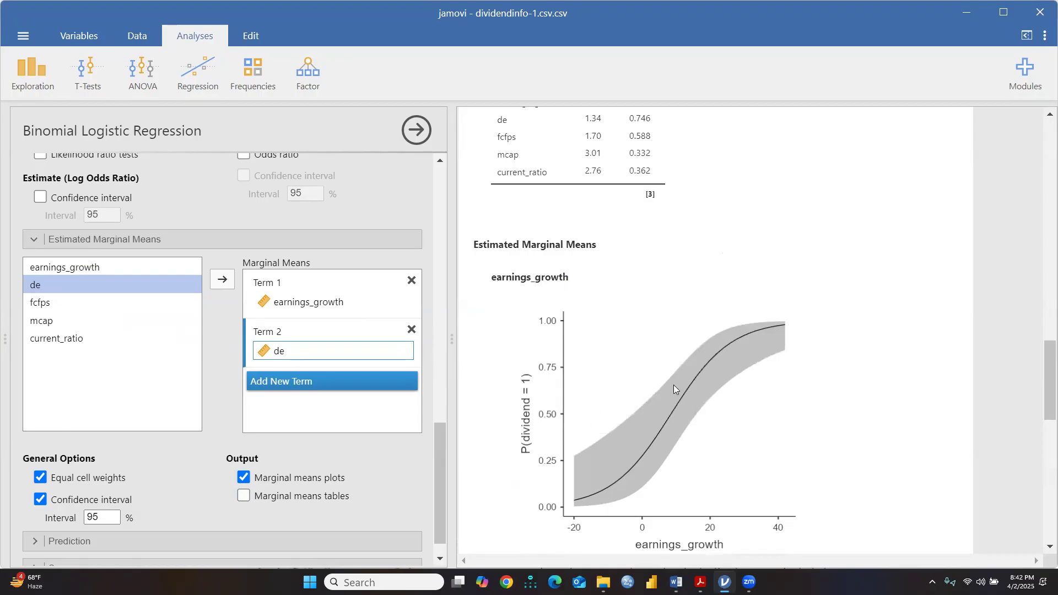
{"action": "scroll", "coordinate": [233, 418], "scroll_direction": "down", "scroll_amount": 1}
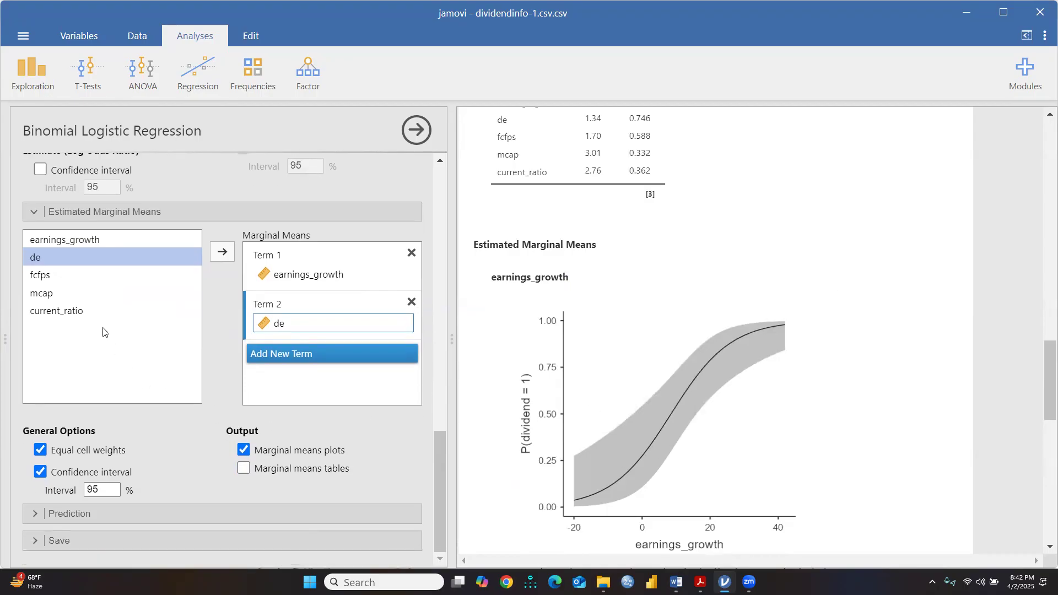
Add fcfps as a third, separate marginal means term.
{"action": "left_click", "coordinate": [54, 279]}
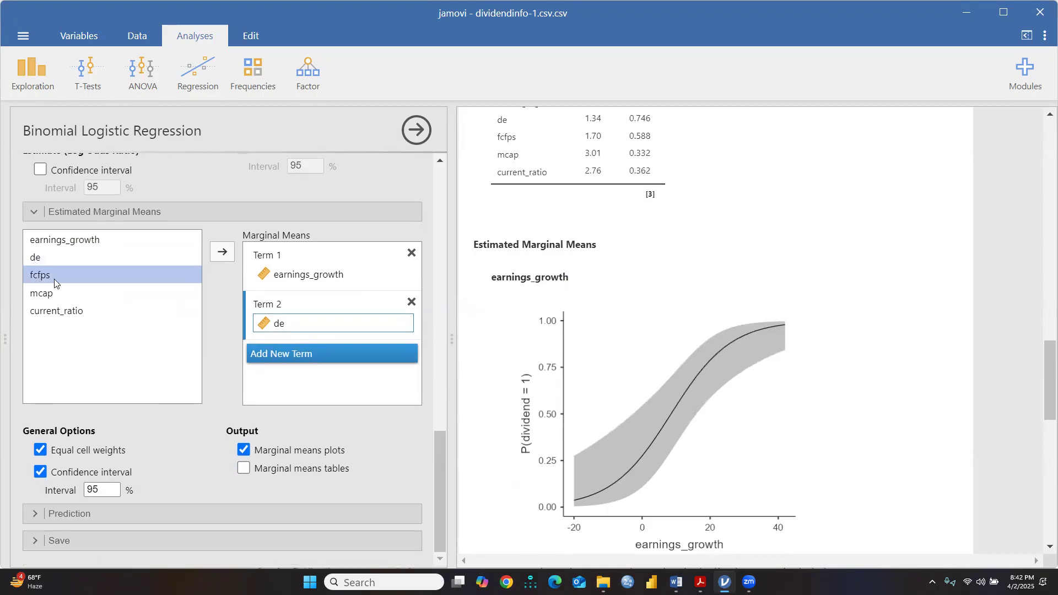
{"action": "left_click", "coordinate": [275, 354]}
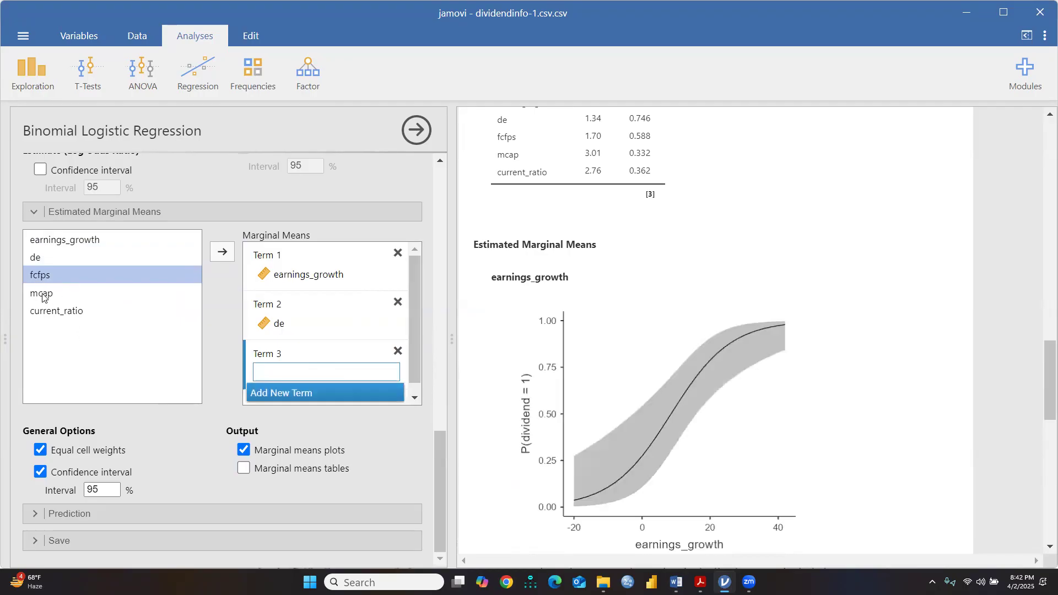
{"action": "left_click_drag", "start_coordinate": [43, 277], "coordinate": [286, 376]}
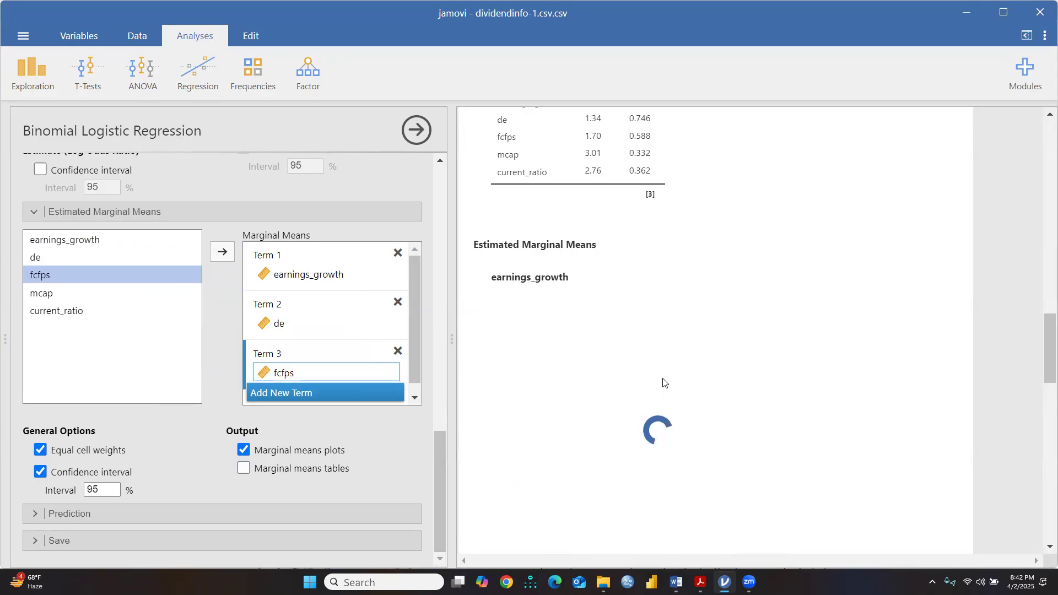
{"action": "scroll", "coordinate": [628, 385], "scroll_direction": "down", "scroll_amount": 2}
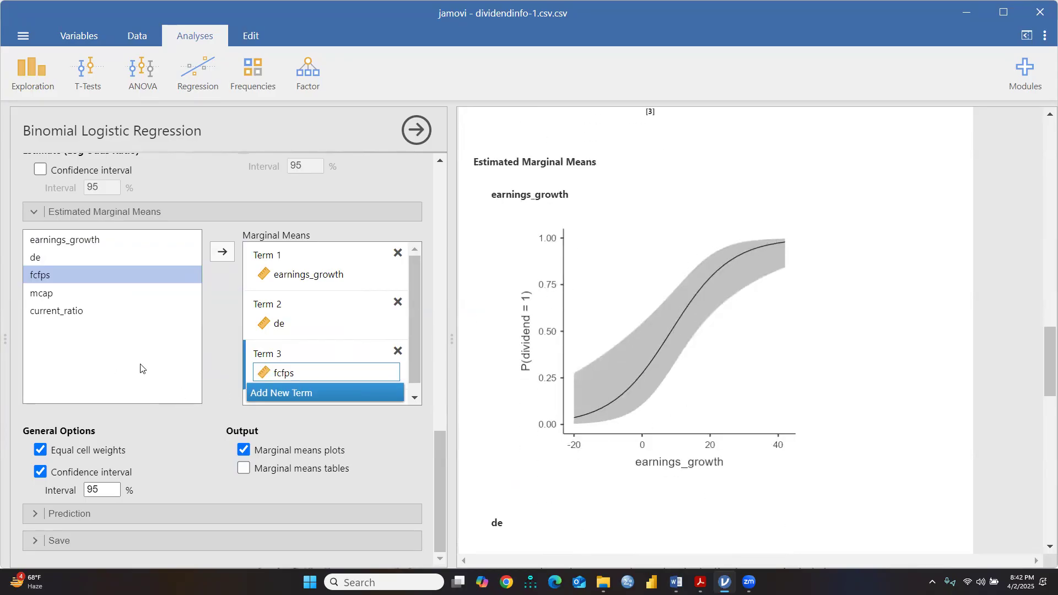
Add a classification table to the prediction output and review the observed versus predicted dividend classes.
{"action": "left_click", "coordinate": [118, 514]}
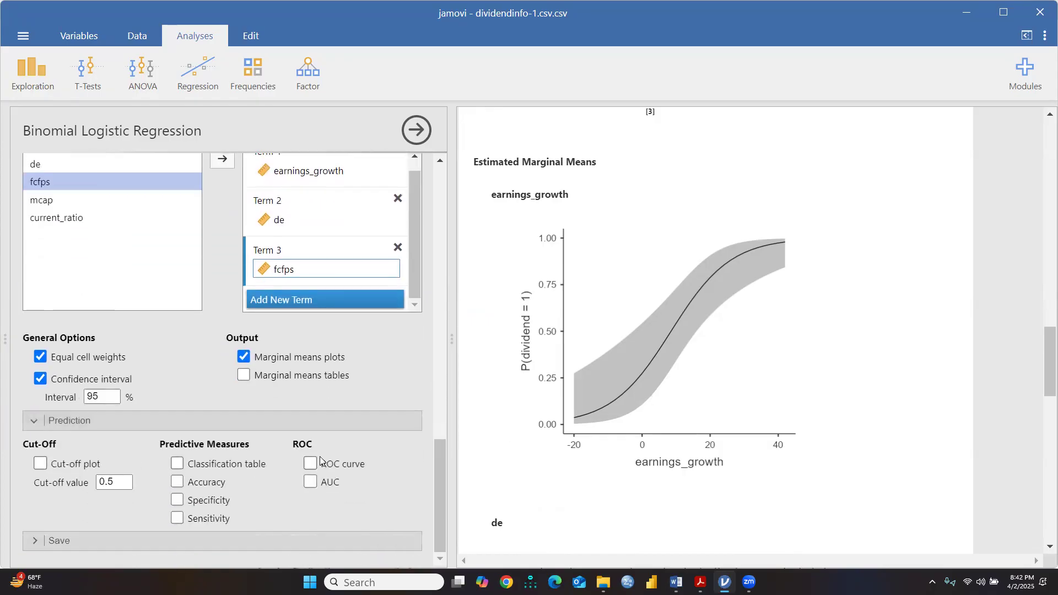
{"action": "left_click", "coordinate": [177, 464]}
{"action": "scroll", "coordinate": [799, 373], "scroll_direction": "down", "scroll_amount": 10}
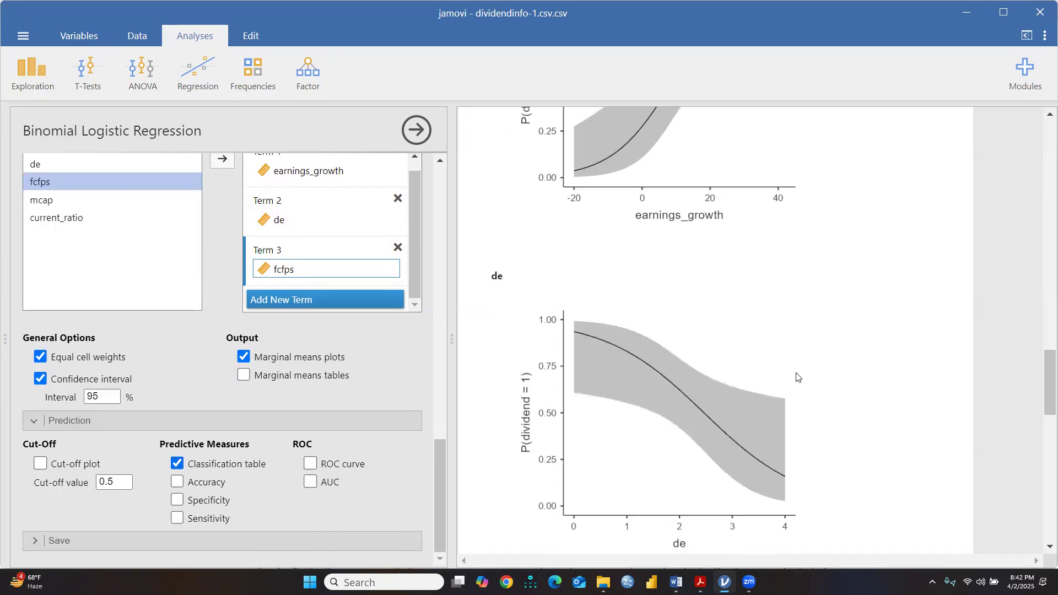
{"action": "scroll", "coordinate": [769, 365], "scroll_direction": "down", "scroll_amount": 8}
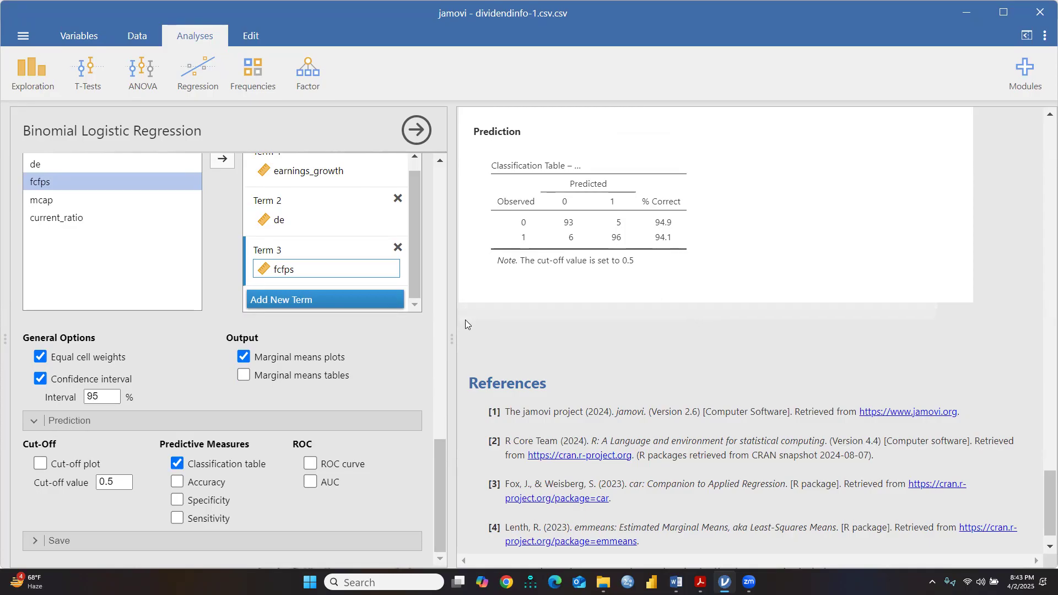
{"action": "scroll", "coordinate": [465, 319], "scroll_direction": "down", "scroll_amount": 1}
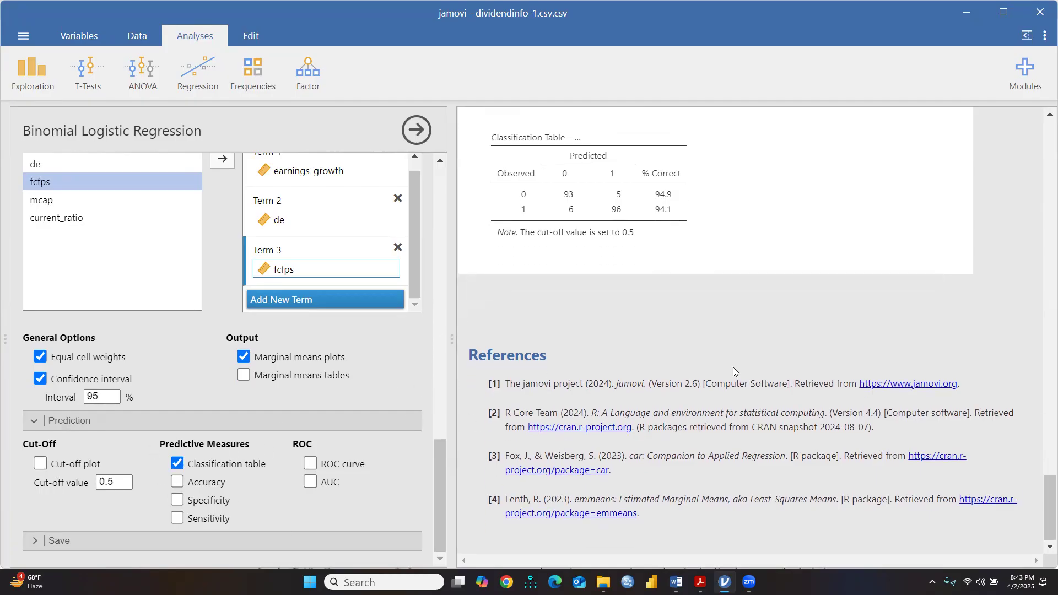
{"action": "scroll", "coordinate": [732, 366], "scroll_direction": "up", "scroll_amount": 8}
{"action": "scroll", "coordinate": [739, 366], "scroll_direction": "up", "scroll_amount": 6}
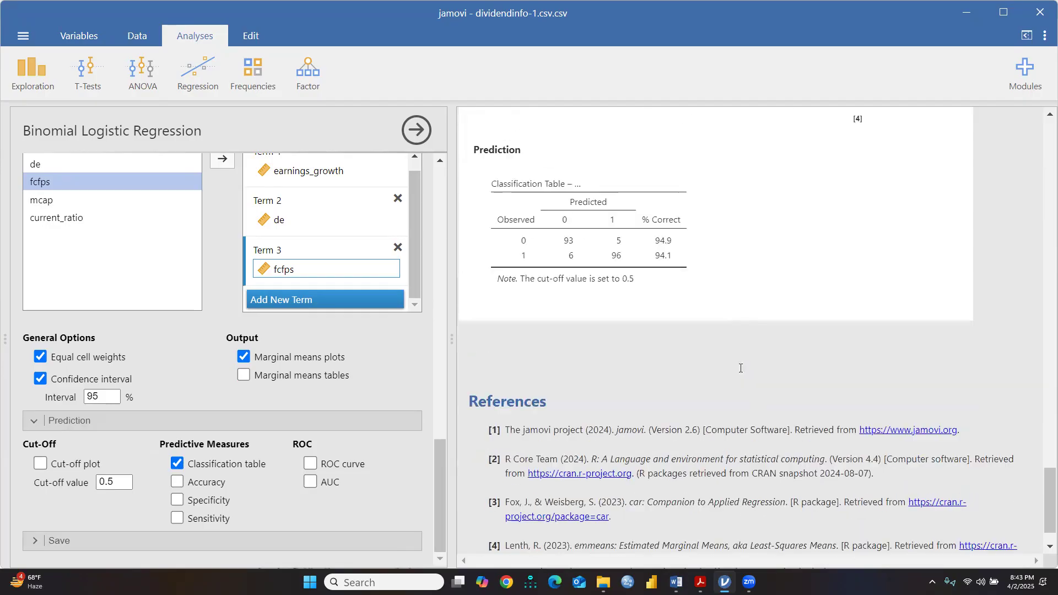
{"action": "scroll", "coordinate": [739, 366], "scroll_direction": "down", "scroll_amount": 5}
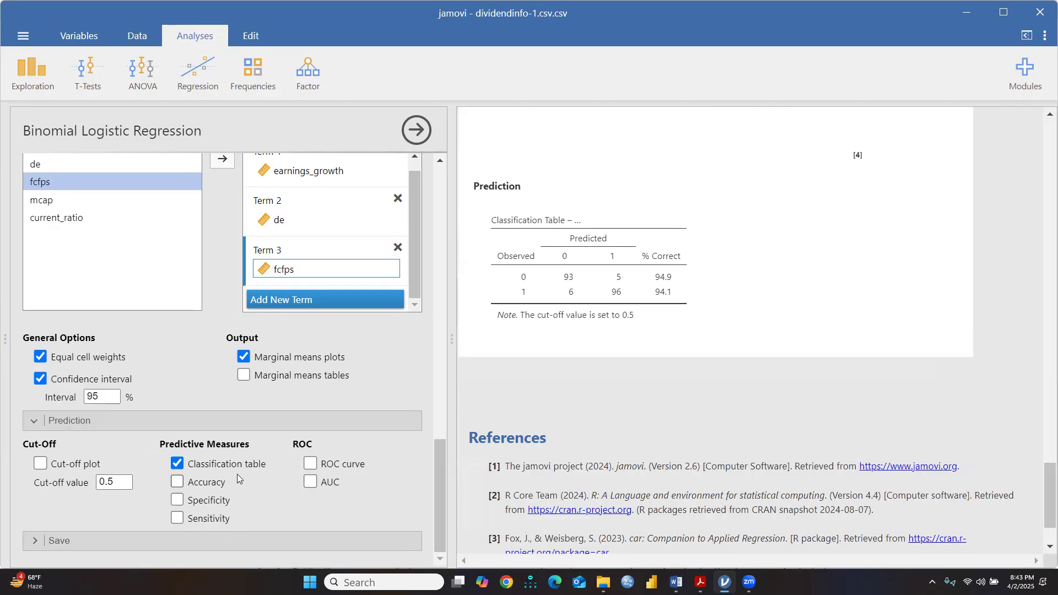
Add the ROC curve and the accuracy, specificity and sensitivity measures to the prediction output.
{"action": "left_click", "coordinate": [310, 464]}
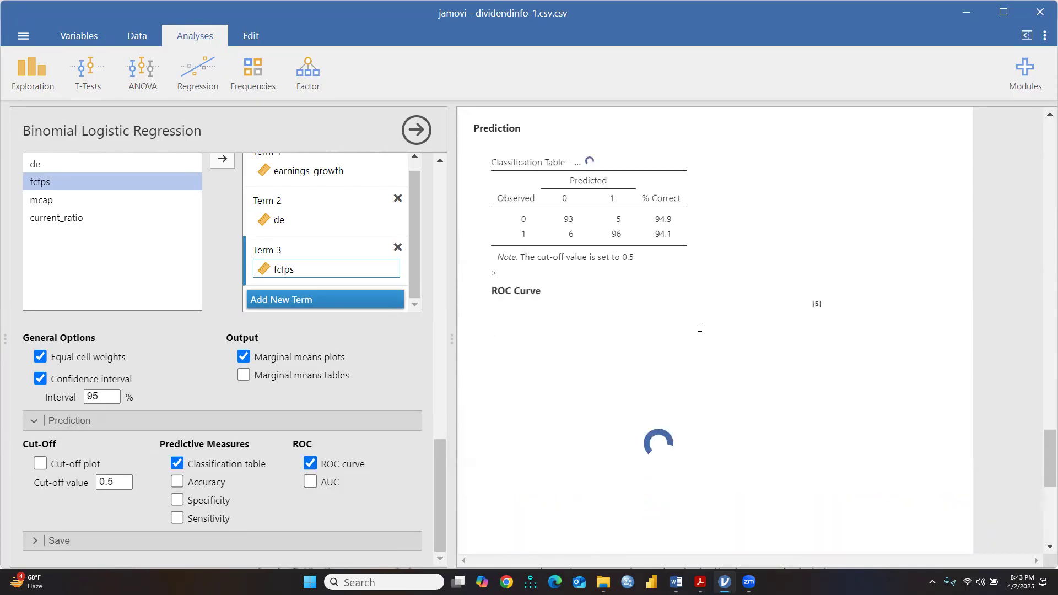
{"action": "scroll", "coordinate": [699, 325], "scroll_direction": "down", "scroll_amount": 3}
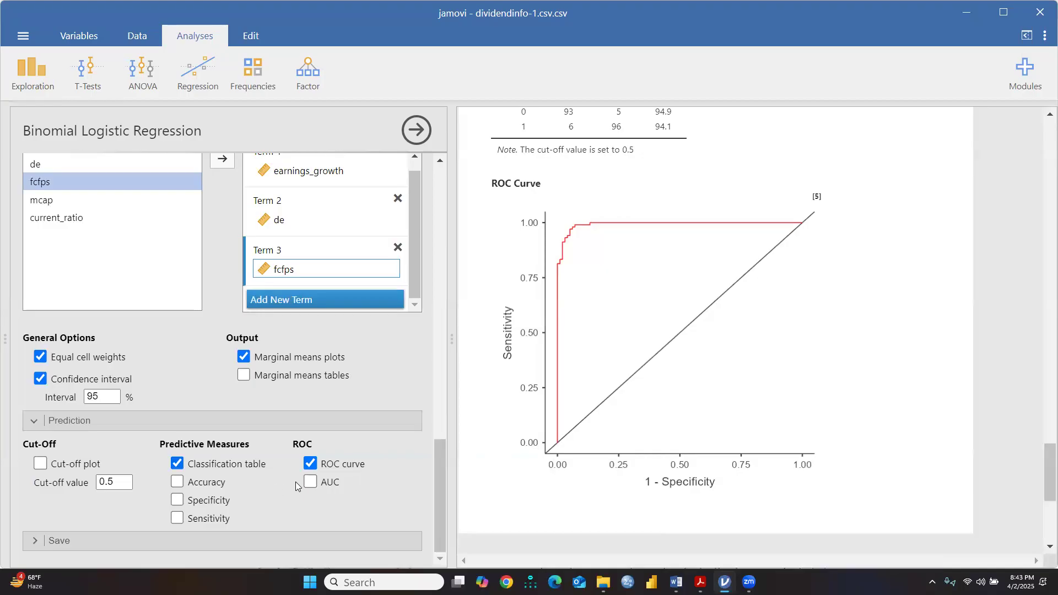
{"action": "left_click", "coordinate": [180, 503]}
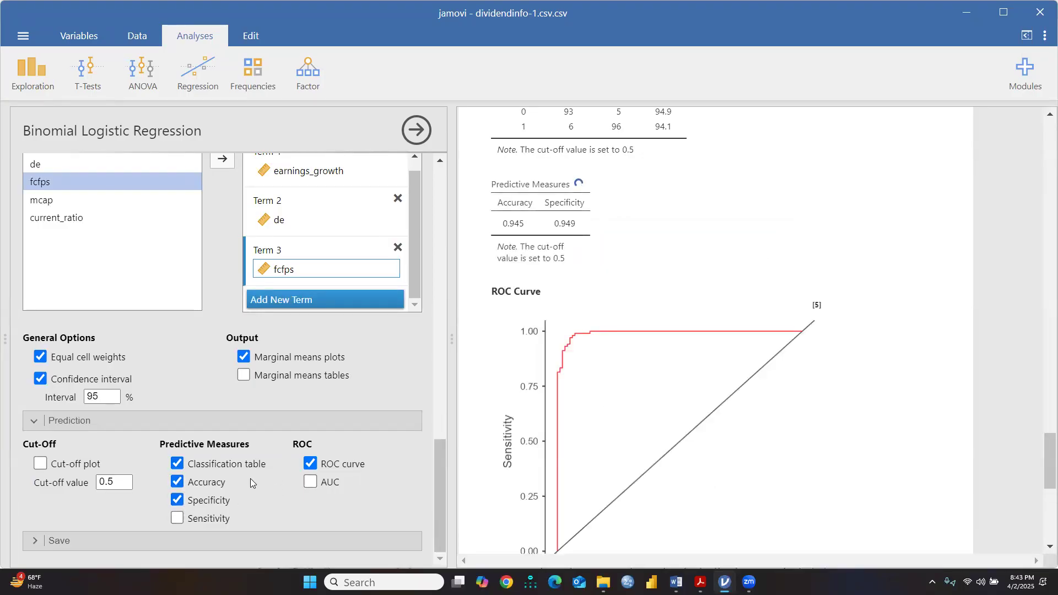
{"action": "scroll", "coordinate": [606, 414], "scroll_direction": "down", "scroll_amount": 6}
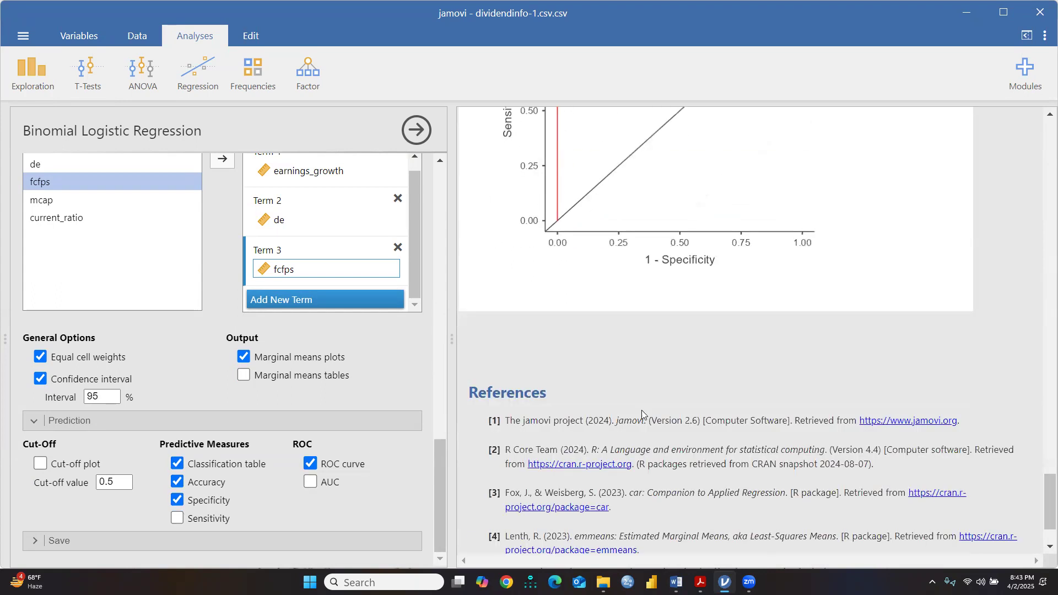
{"action": "left_click", "coordinate": [178, 517]}
{"action": "scroll", "coordinate": [741, 361], "scroll_direction": "up", "scroll_amount": 8}
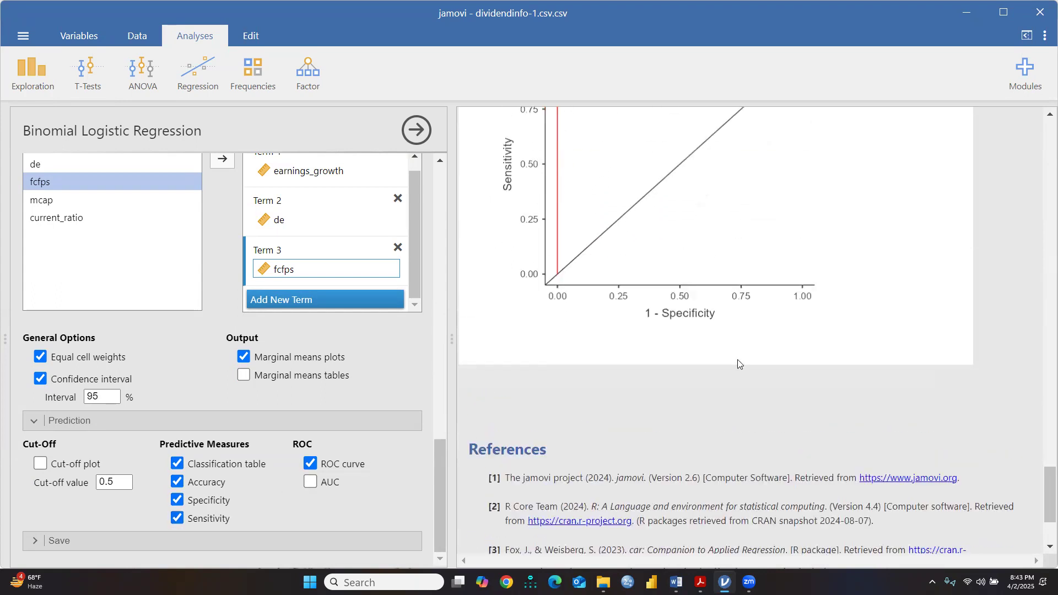
{"action": "scroll", "coordinate": [743, 362], "scroll_direction": "up", "scroll_amount": 15}
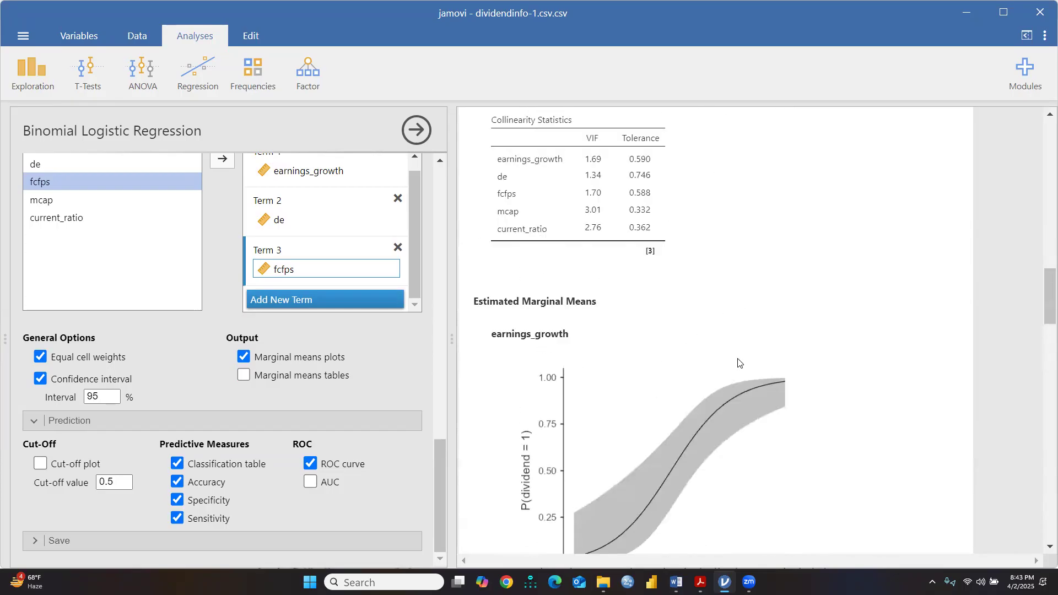
{"action": "scroll", "coordinate": [727, 354], "scroll_direction": "up", "scroll_amount": 5}
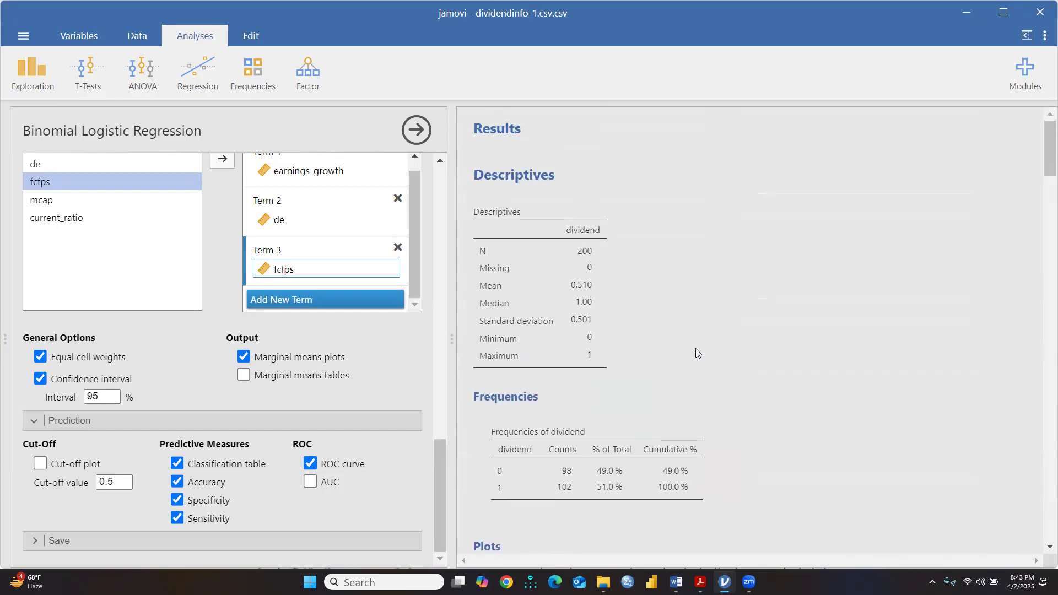
Add the cut-off plot to the prediction output and view its sensitivity and specificity curves.
{"action": "left_click", "coordinate": [41, 465]}
{"action": "scroll", "coordinate": [759, 396], "scroll_direction": "down", "scroll_amount": 7}
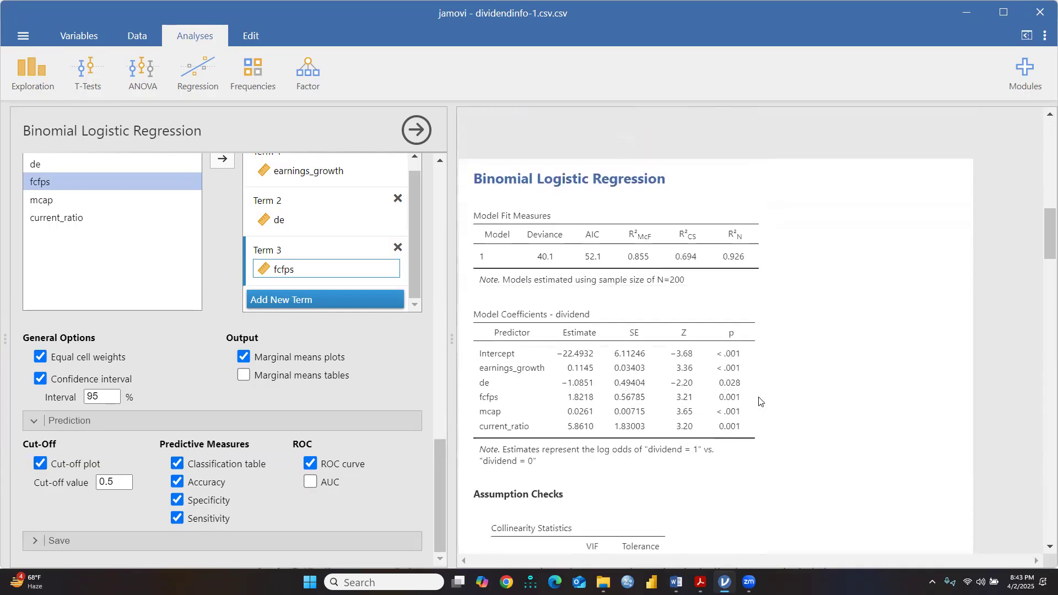
{"action": "scroll", "coordinate": [758, 400], "scroll_direction": "down", "scroll_amount": 15}
{"action": "scroll", "coordinate": [758, 401], "scroll_direction": "down", "scroll_amount": 4}
{"action": "scroll", "coordinate": [758, 401], "scroll_direction": "up", "scroll_amount": 3}
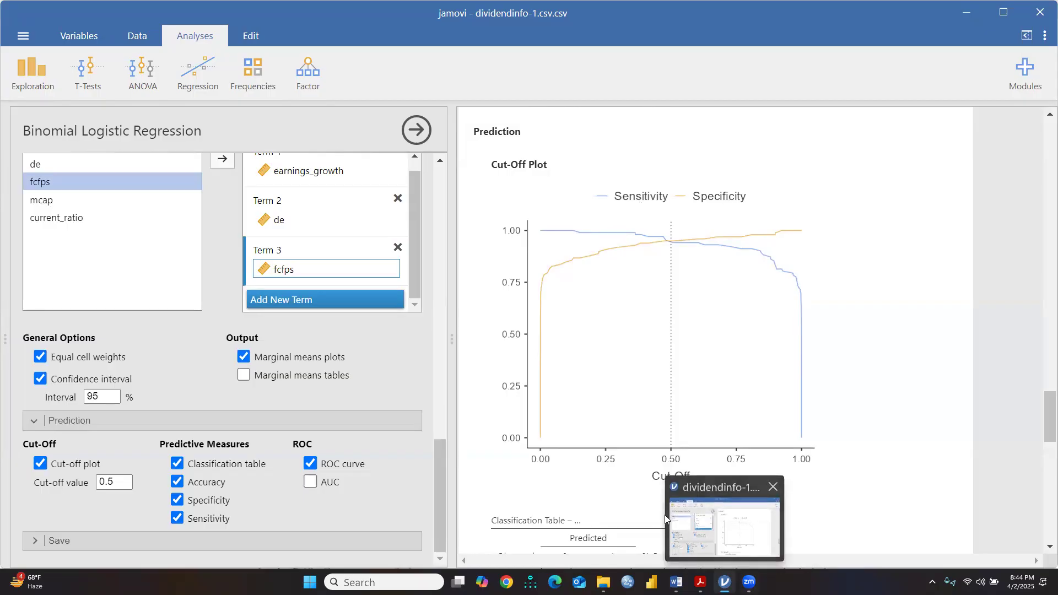
Switch to the Logistic Regression.docx document in Word and examine the model summary and classification table with their interpretation comments.
{"action": "mouse_move", "coordinate": [724, 581]}
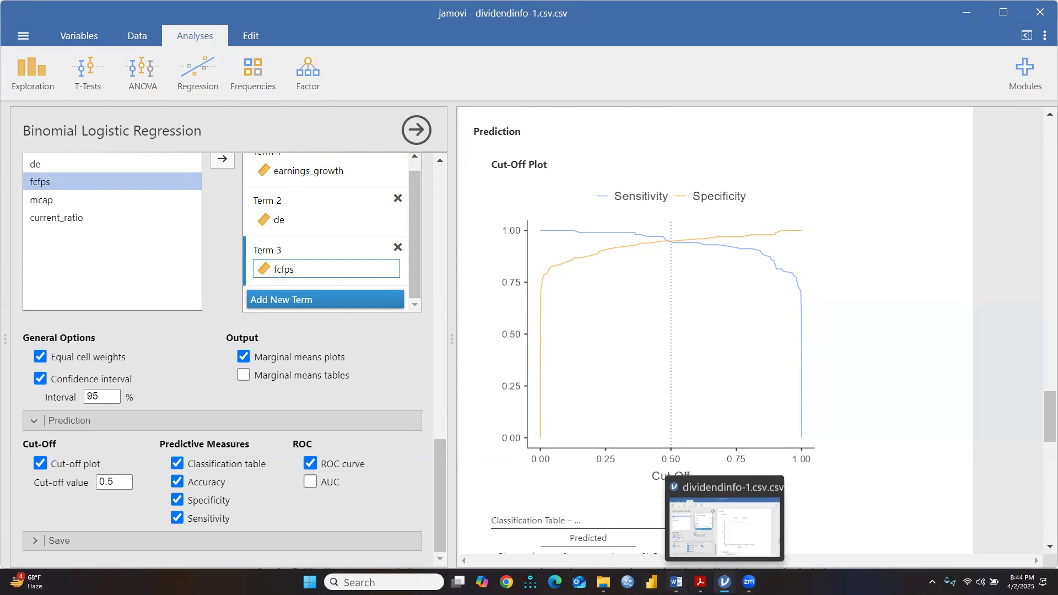
{"action": "left_click", "coordinate": [676, 581]}
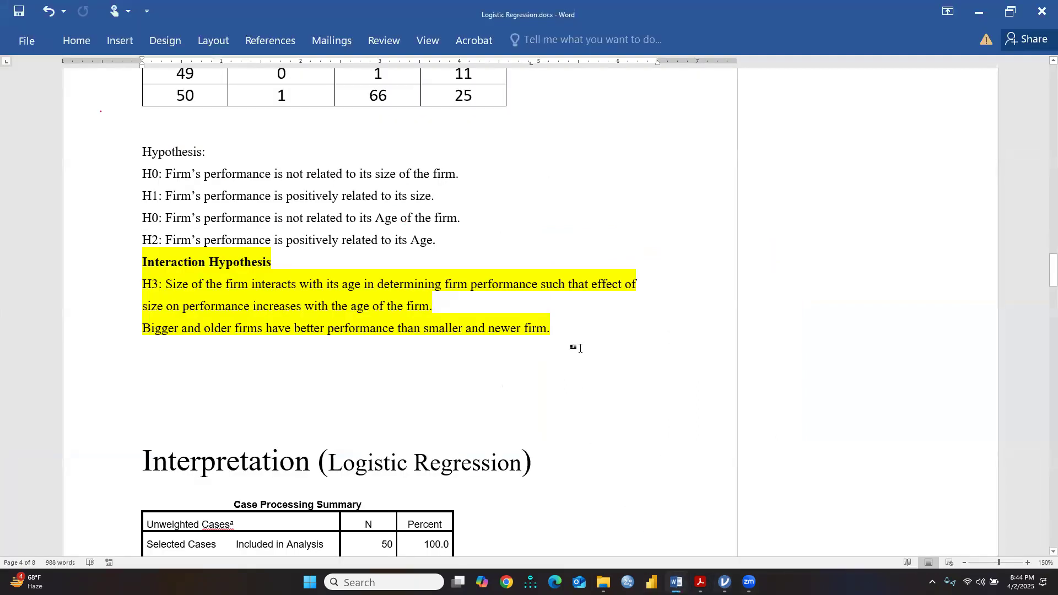
{"action": "scroll", "coordinate": [584, 351], "scroll_direction": "down", "scroll_amount": 15}
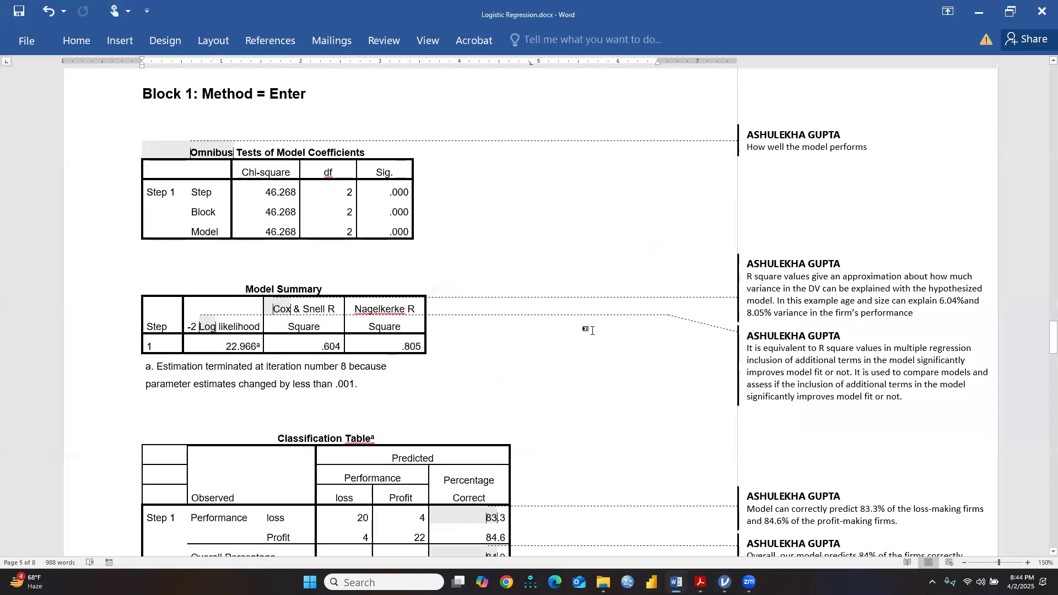
{"action": "scroll", "coordinate": [596, 337], "scroll_direction": "up", "scroll_amount": 1}
{"action": "scroll", "coordinate": [594, 331], "scroll_direction": "down", "scroll_amount": 2}
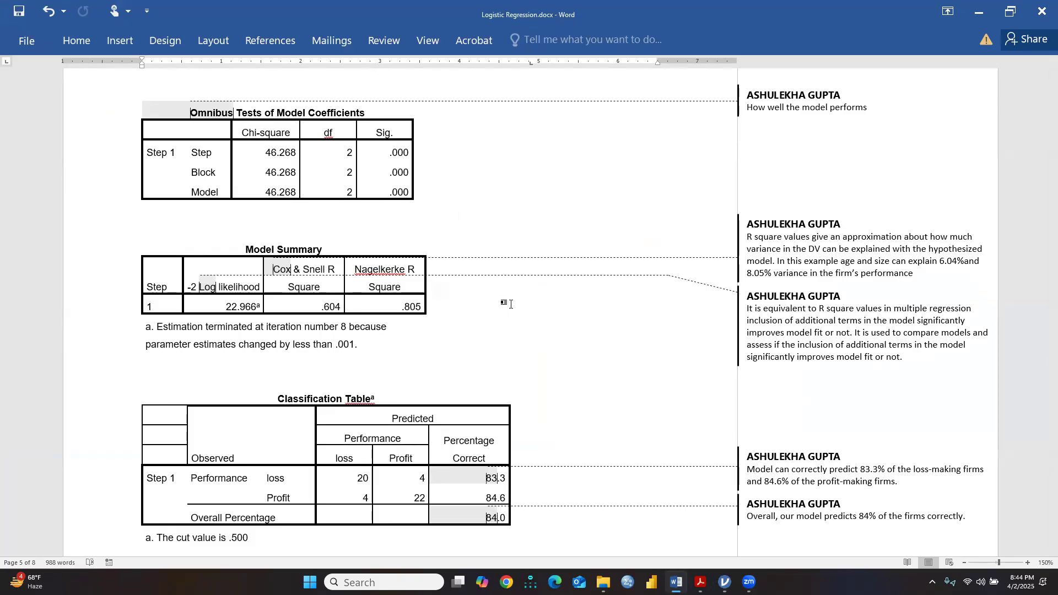
{"action": "scroll", "coordinate": [273, 274], "scroll_direction": "down", "scroll_amount": 3}
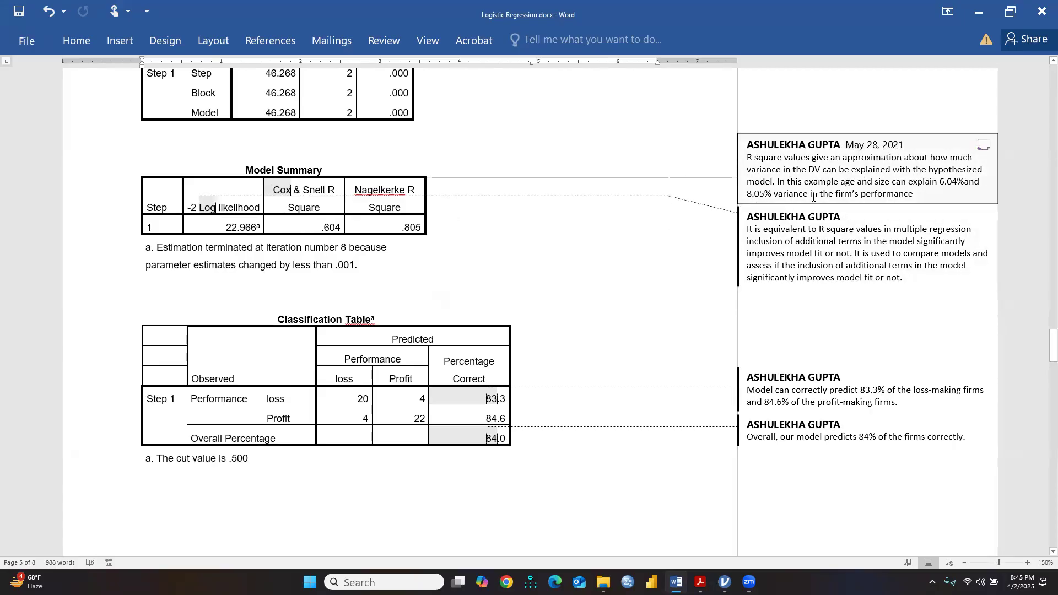
Read the R square comments beside the Model Summary table and move on to the Classification Table.
{"action": "scroll", "coordinate": [645, 218], "scroll_direction": "down", "scroll_amount": 1}
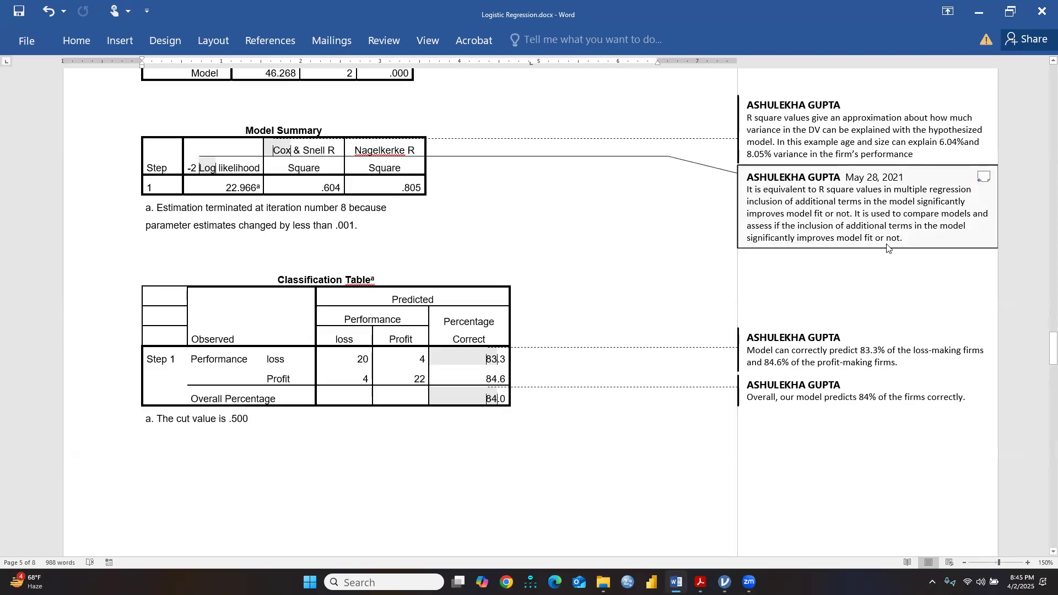
{"action": "scroll", "coordinate": [666, 242], "scroll_direction": "down", "scroll_amount": 3}
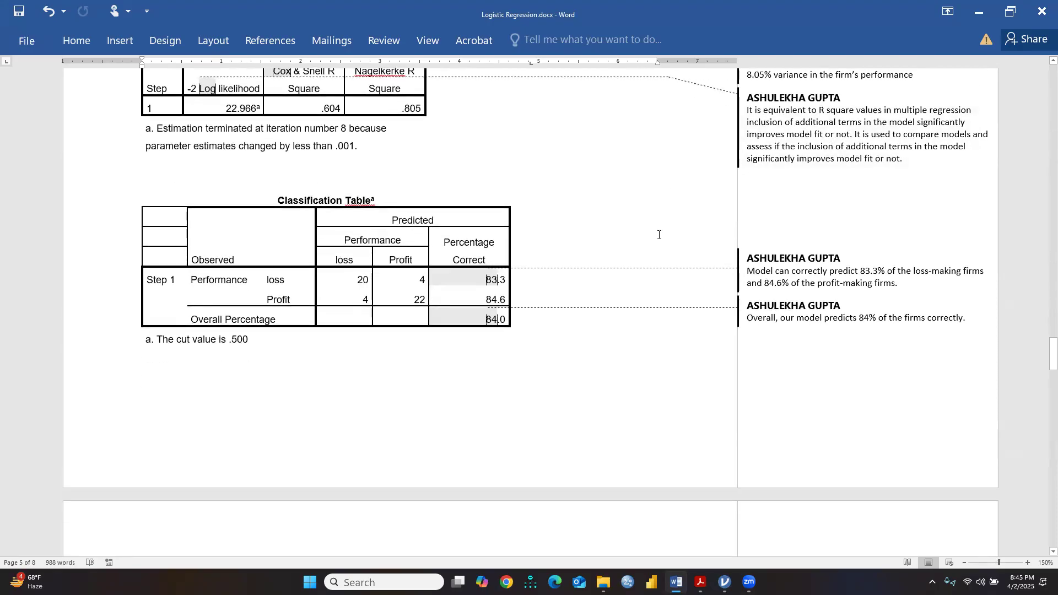
{"action": "scroll", "coordinate": [655, 226], "scroll_direction": "down", "scroll_amount": 1}
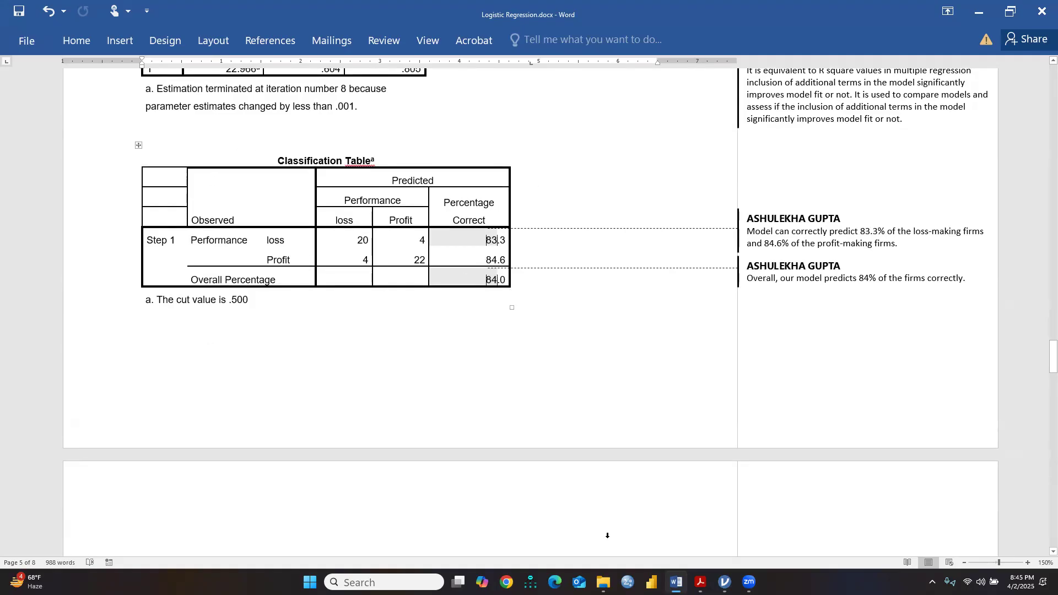
Switch to jamovi and copy the dividend model's classification table from the prediction results.
{"action": "key", "text": "alt+Tab"}
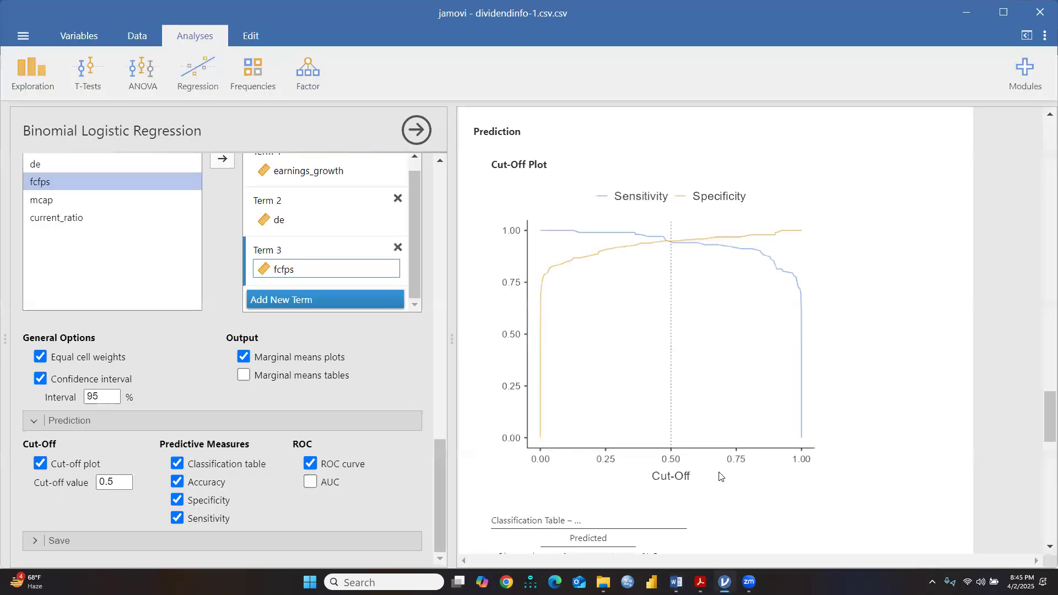
{"action": "scroll", "coordinate": [648, 353], "scroll_direction": "down", "scroll_amount": 15}
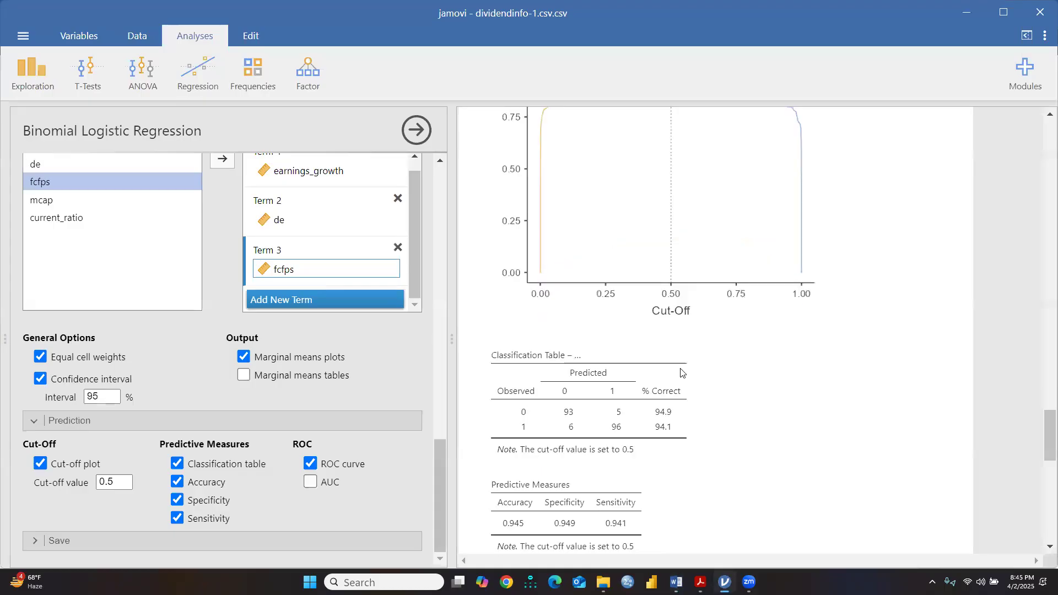
{"action": "scroll", "coordinate": [644, 366], "scroll_direction": "up", "scroll_amount": 8}
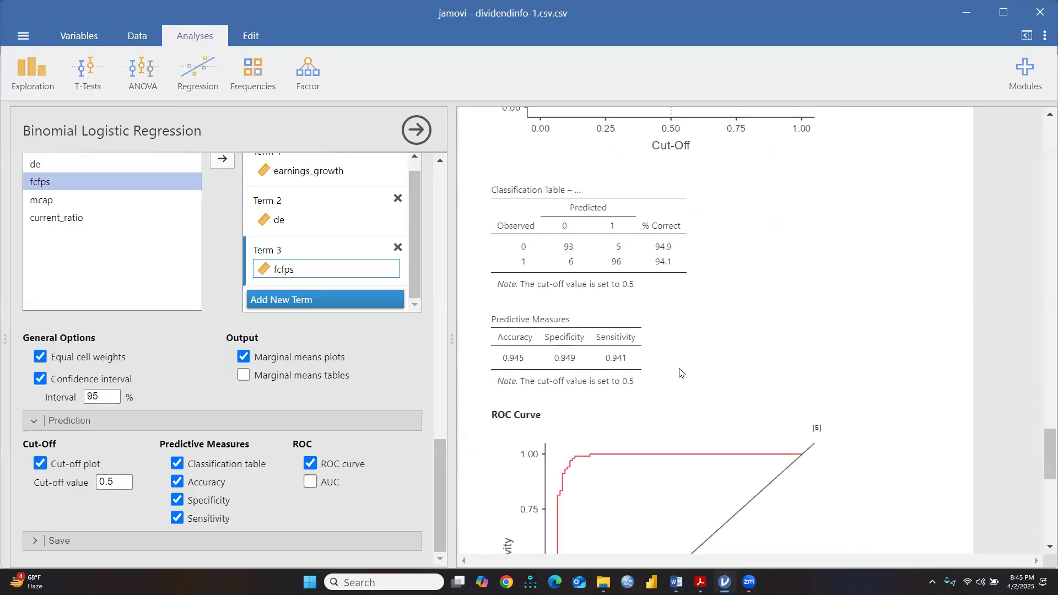
{"action": "right_click", "coordinate": [607, 232]}
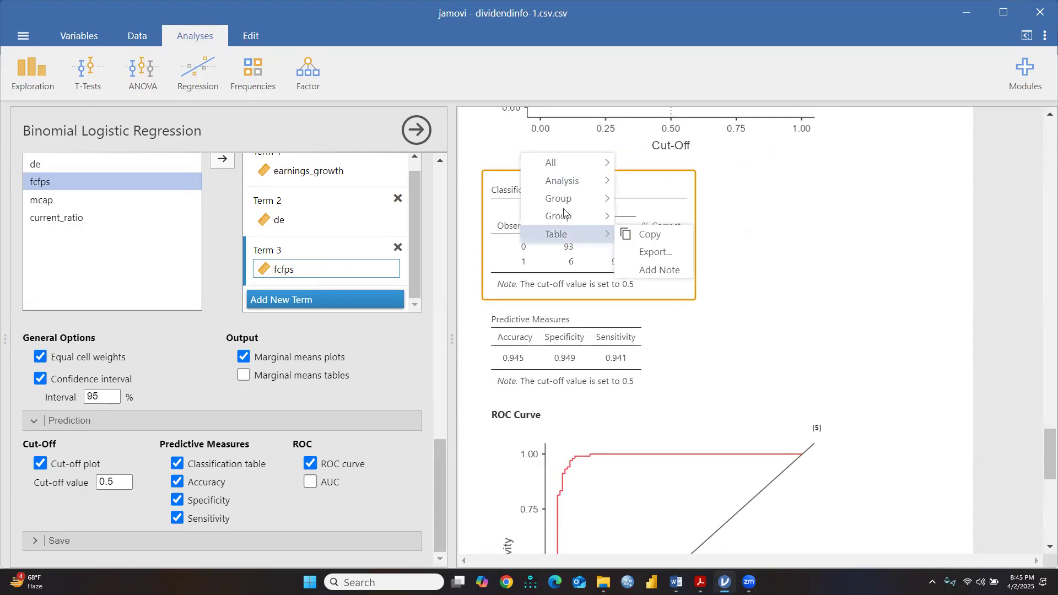
{"action": "left_click", "coordinate": [699, 235]}
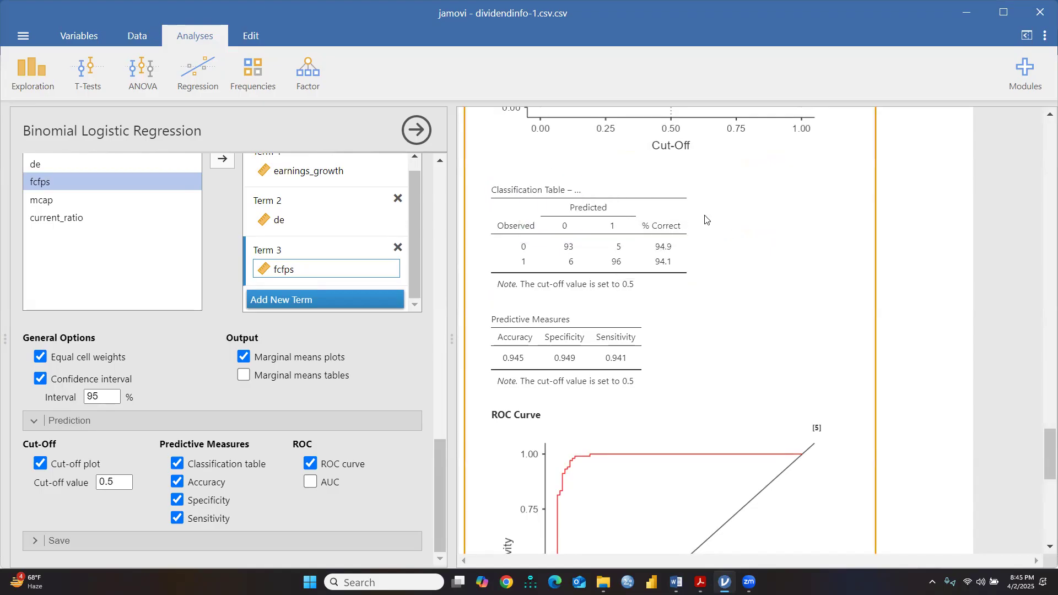
{"action": "right_click", "coordinate": [625, 230]}
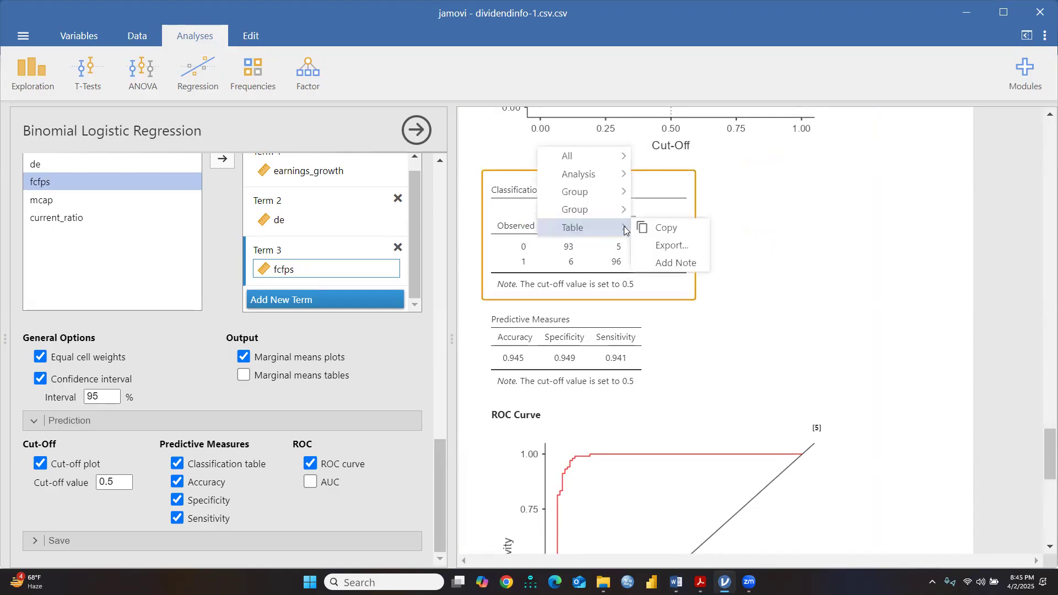
{"action": "left_click", "coordinate": [664, 226]}
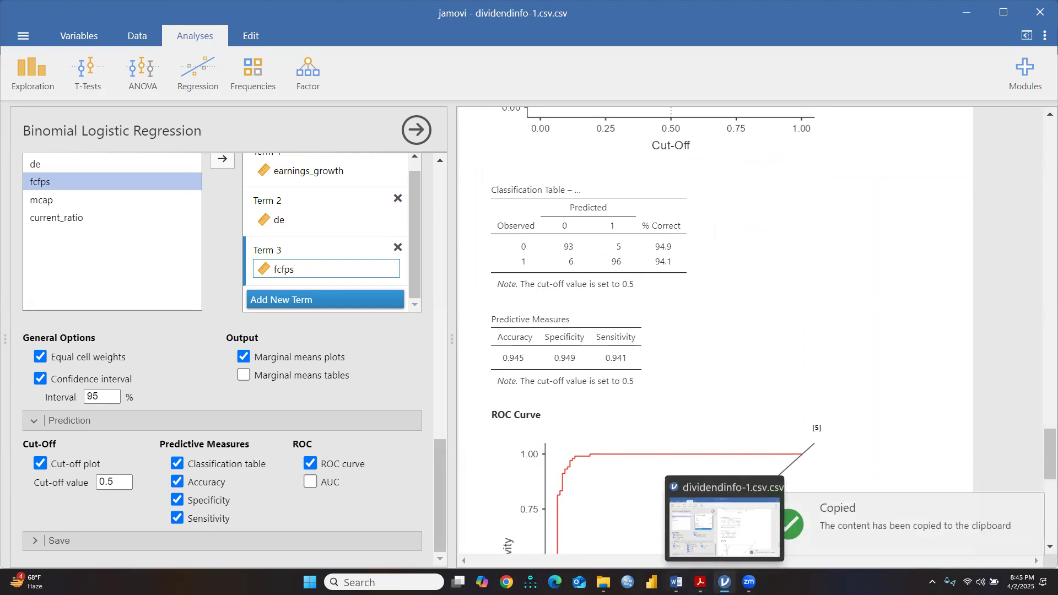
Switch to the Logistic Regression.docx document in Word and paste the copied table below the existing Classification Table.
{"action": "left_click", "coordinate": [676, 582]}
{"action": "left_click", "coordinate": [198, 371]}
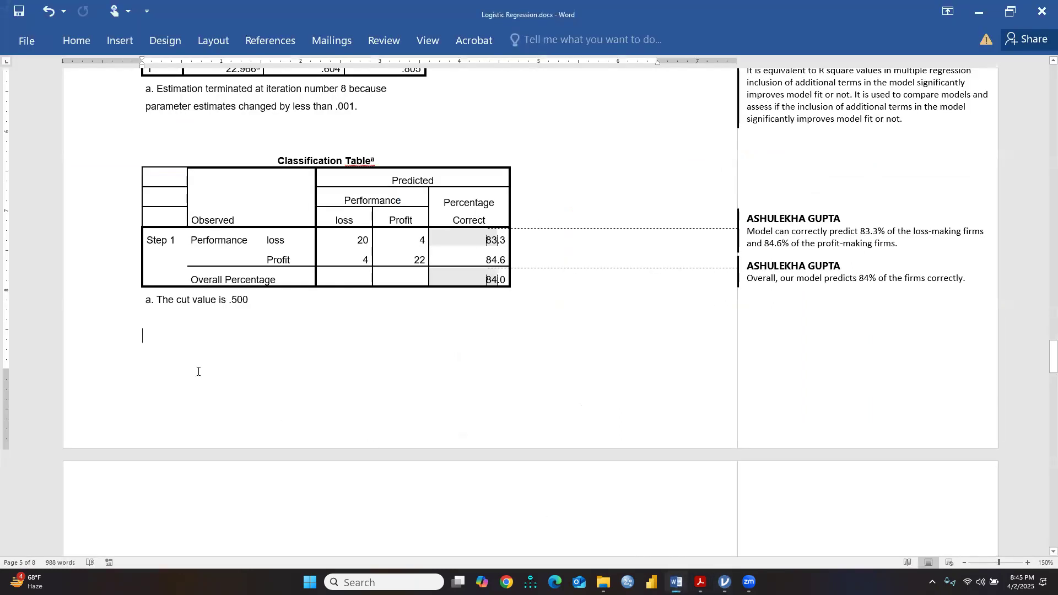
{"action": "key", "text": "ctrl+v"}
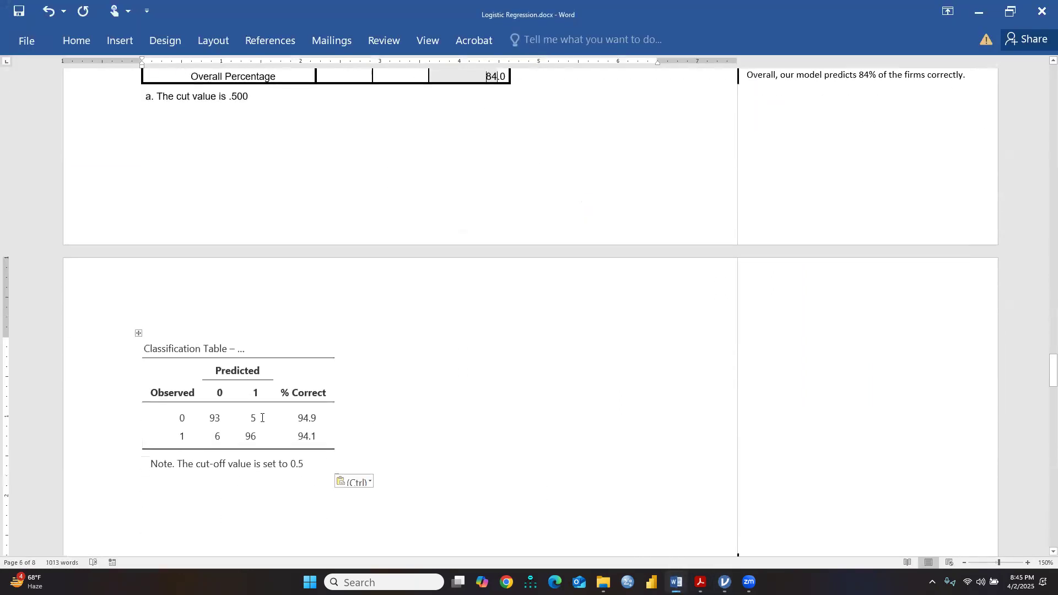
Compare the pasted classification table with the existing performance Classification Table and its two comments on correctly predicted firms.
{"action": "scroll", "coordinate": [262, 417], "scroll_direction": "down", "scroll_amount": 2}
{"action": "scroll", "coordinate": [357, 336], "scroll_direction": "up", "scroll_amount": 4}
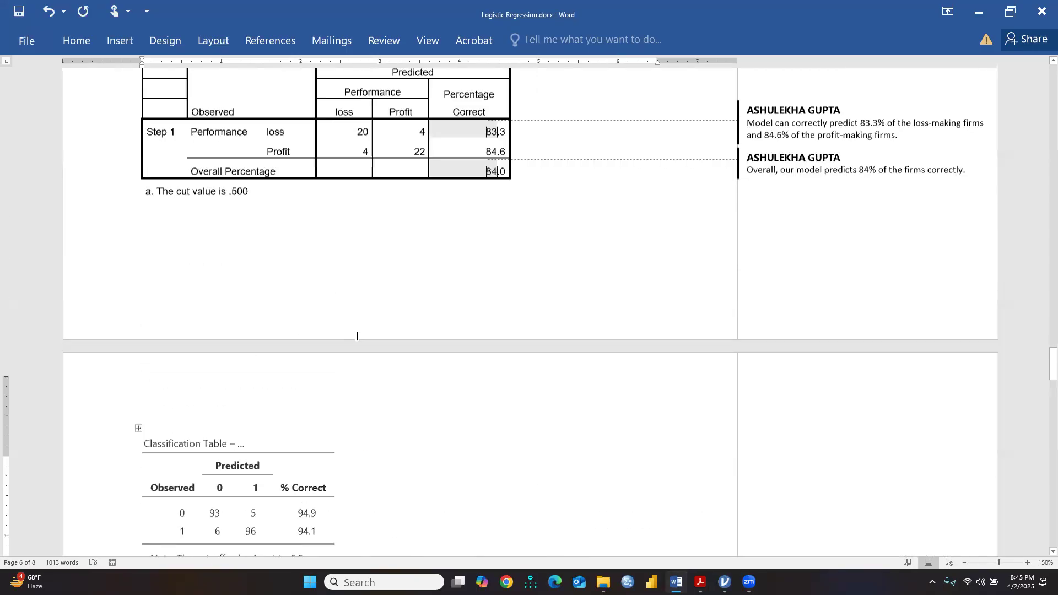
{"action": "scroll", "coordinate": [356, 336], "scroll_direction": "up", "scroll_amount": 2}
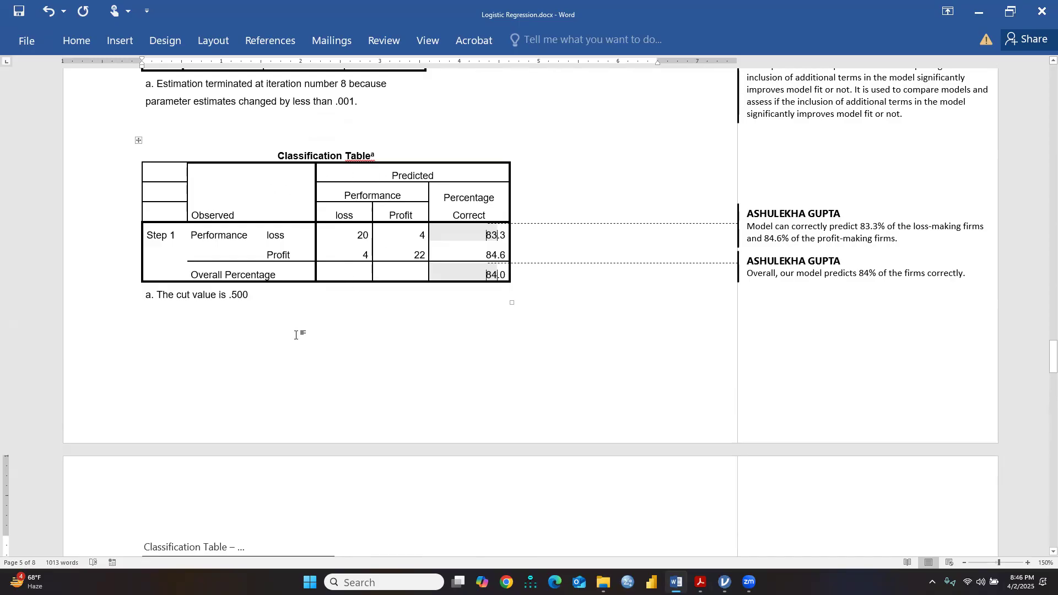
{"action": "scroll", "coordinate": [295, 333], "scroll_direction": "down", "scroll_amount": 2}
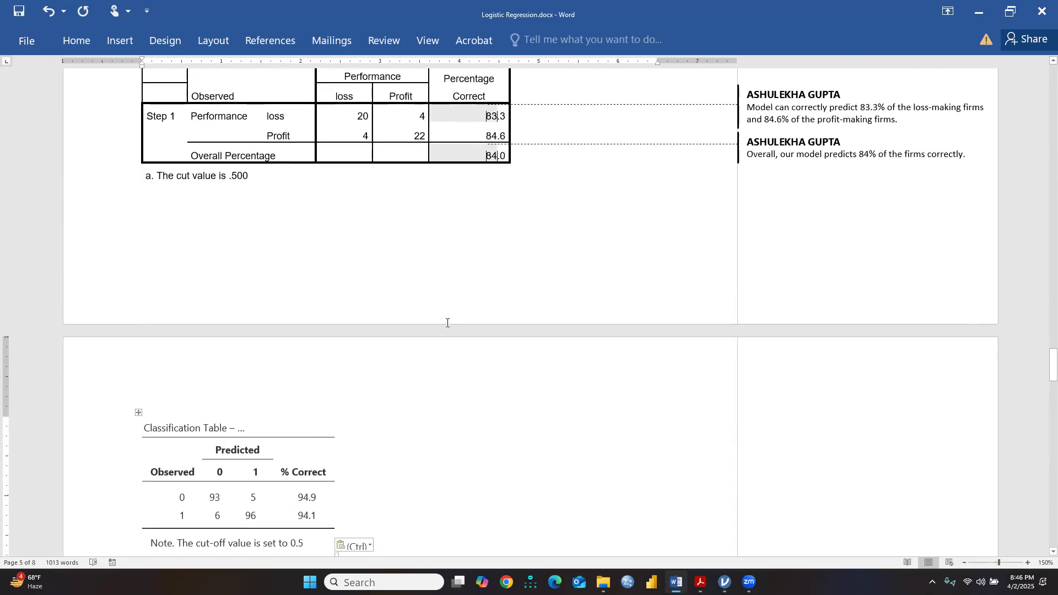
{"action": "scroll", "coordinate": [481, 383], "scroll_direction": "down", "scroll_amount": 1}
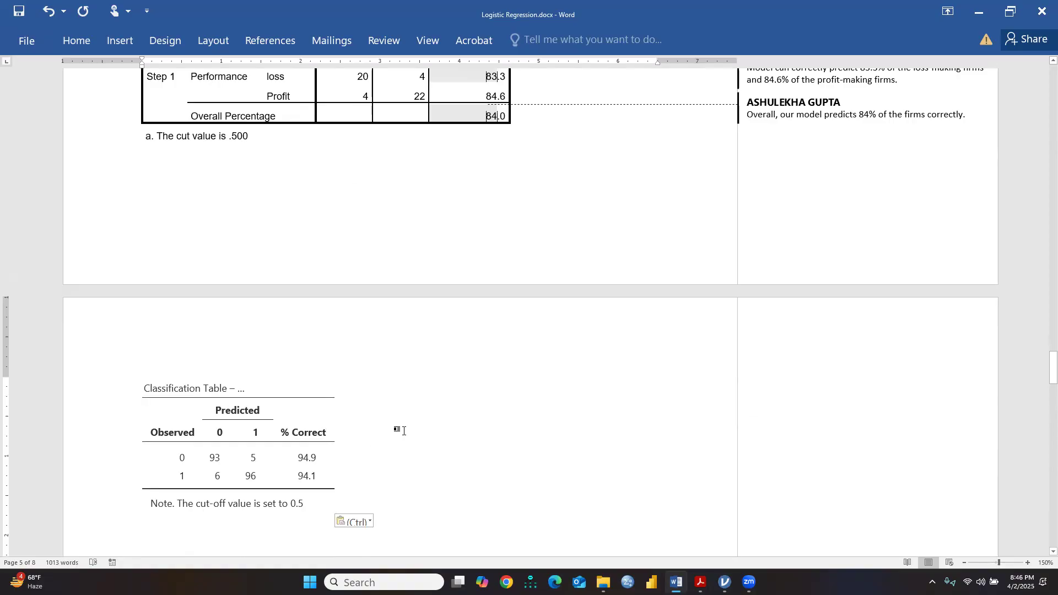
{"action": "scroll", "coordinate": [650, 388], "scroll_direction": "up", "scroll_amount": 4}
{"action": "left_click", "coordinate": [762, 225]}
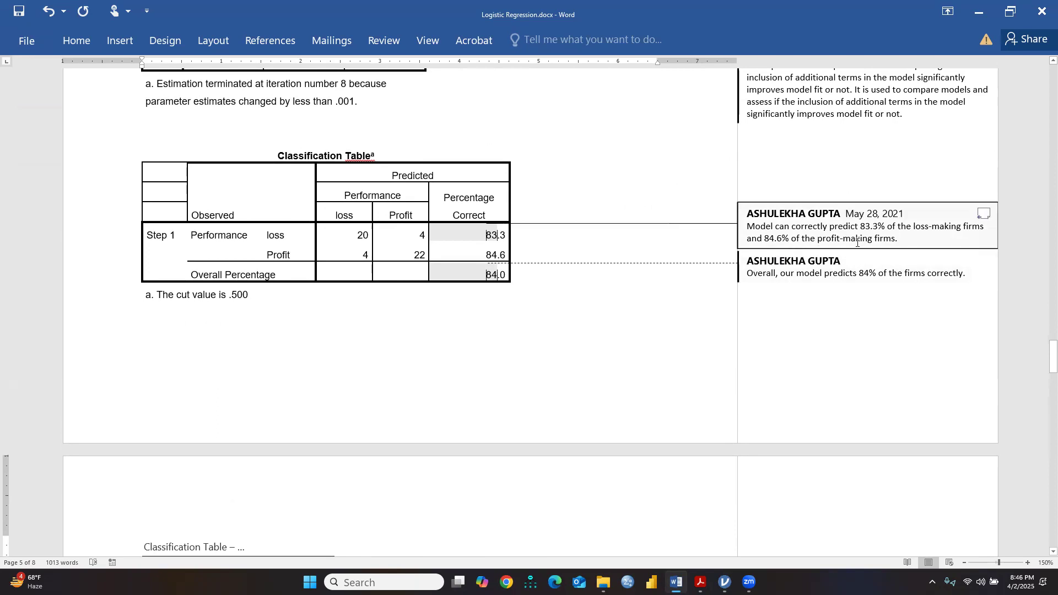
{"action": "left_click", "coordinate": [845, 278]}
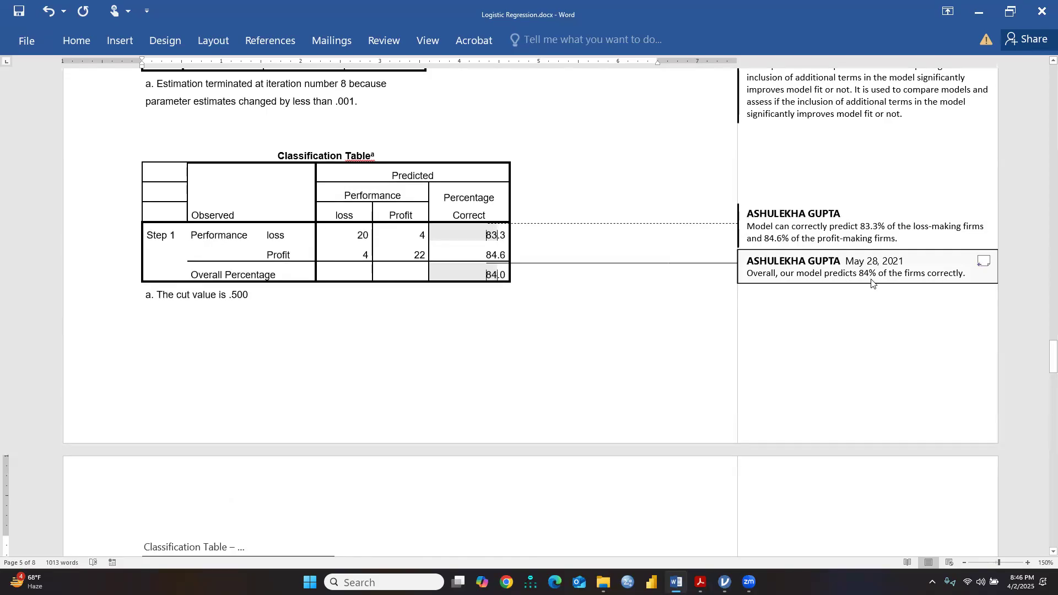
{"action": "left_click", "coordinate": [524, 278]}
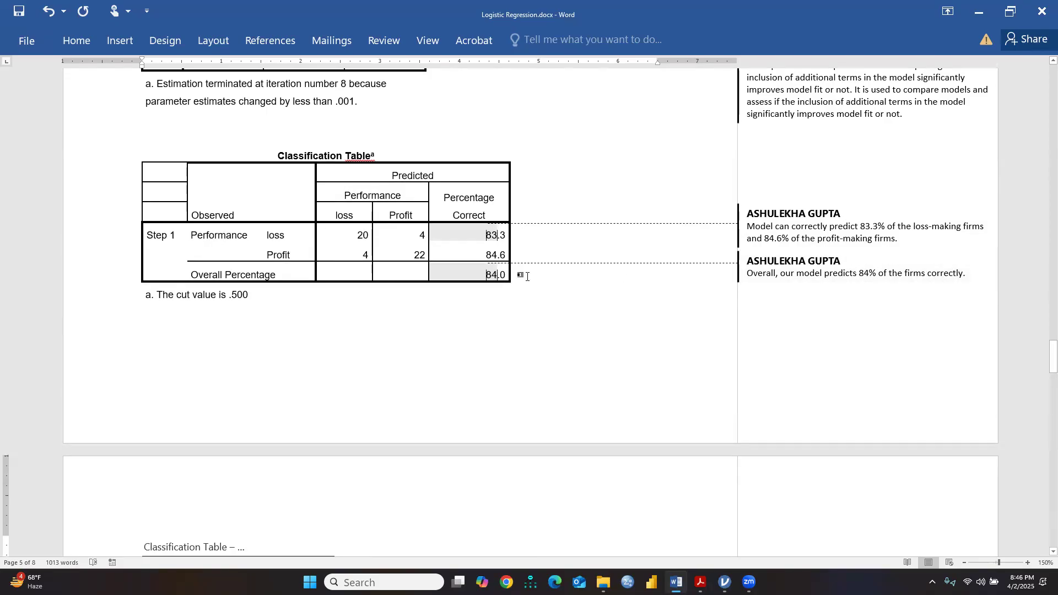
{"action": "scroll", "coordinate": [521, 275], "scroll_direction": "down", "scroll_amount": 4}
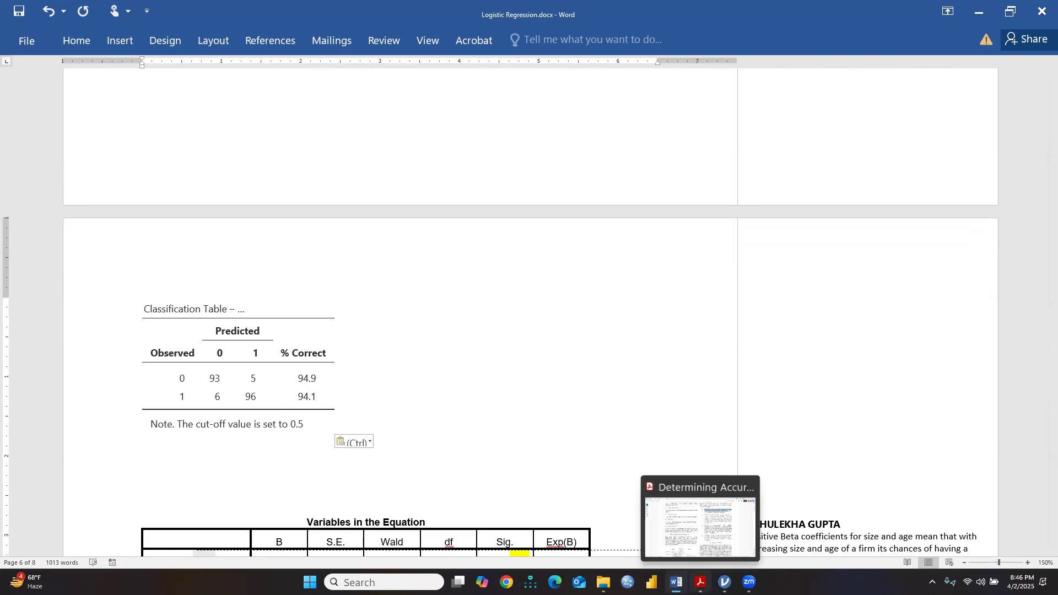
Switch to jamovi and examine the logistic regression's model fit measures and the dividend model coefficients.
{"action": "left_click", "coordinate": [725, 582]}
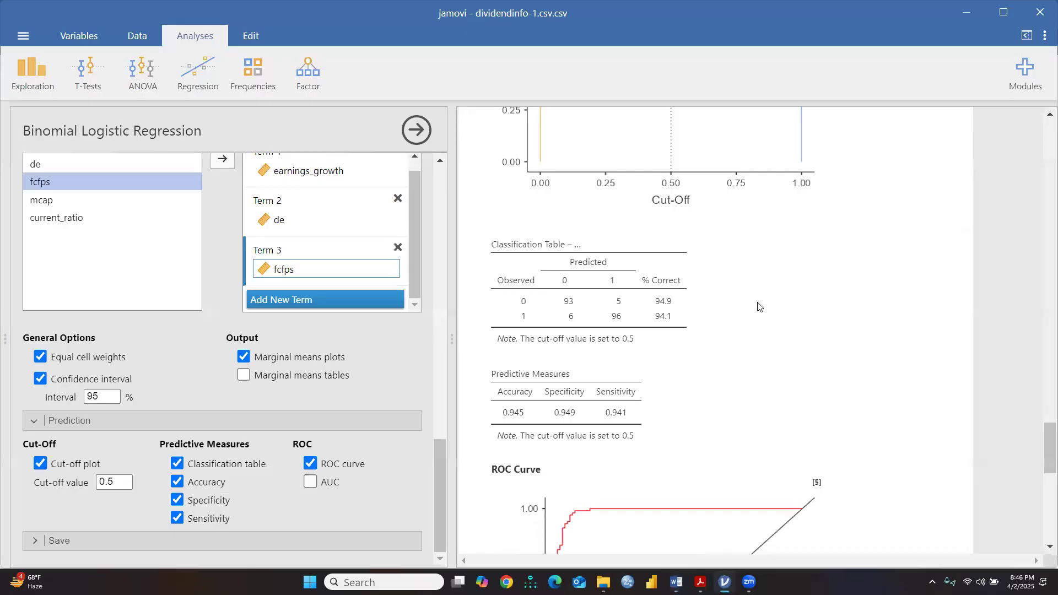
{"action": "scroll", "coordinate": [737, 330], "scroll_direction": "up", "scroll_amount": 15}
{"action": "scroll", "coordinate": [705, 342], "scroll_direction": "down", "scroll_amount": 5}
{"action": "scroll", "coordinate": [656, 330], "scroll_direction": "up", "scroll_amount": 5}
{"action": "scroll", "coordinate": [764, 318], "scroll_direction": "down", "scroll_amount": 10}
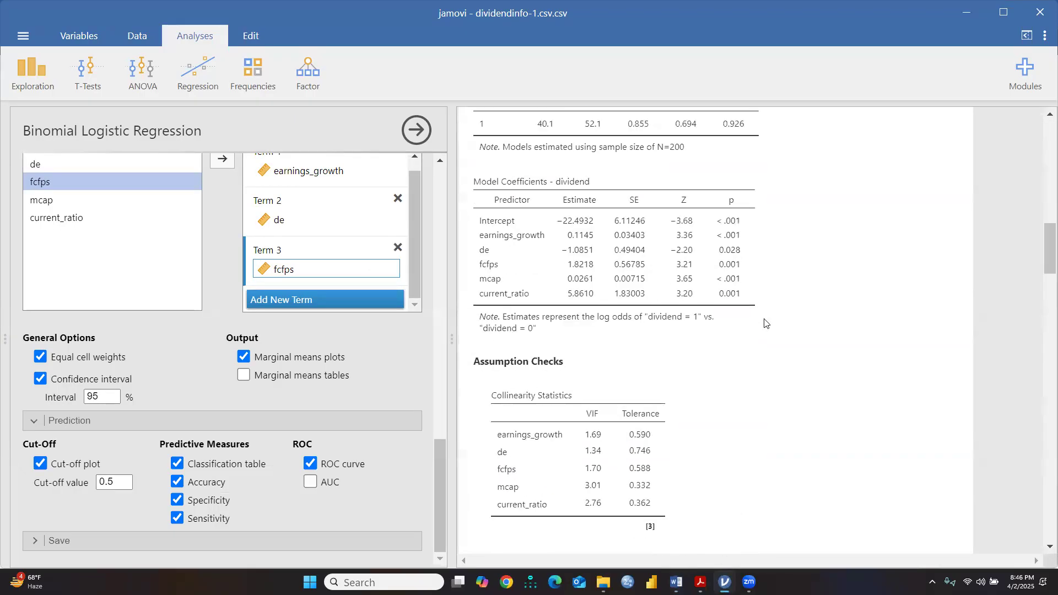
{"action": "scroll", "coordinate": [792, 270], "scroll_direction": "up", "scroll_amount": 1}
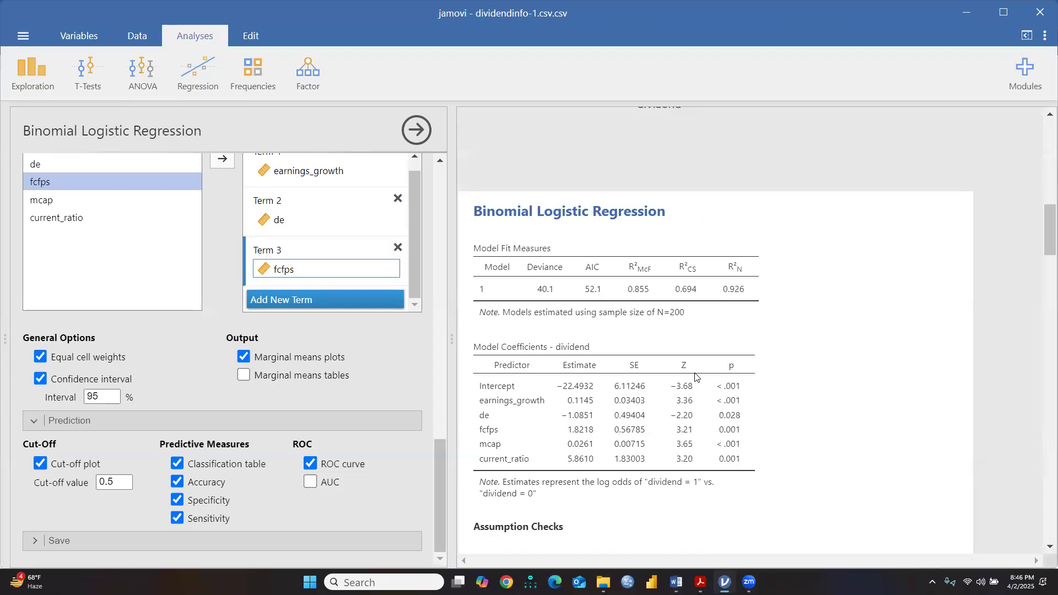
Review the descriptives, frequency table and bar plot of dividend at the start of the results.
{"action": "scroll", "coordinate": [686, 373], "scroll_direction": "up", "scroll_amount": 5}
{"action": "scroll", "coordinate": [418, 333], "scroll_direction": "up", "scroll_amount": 15}
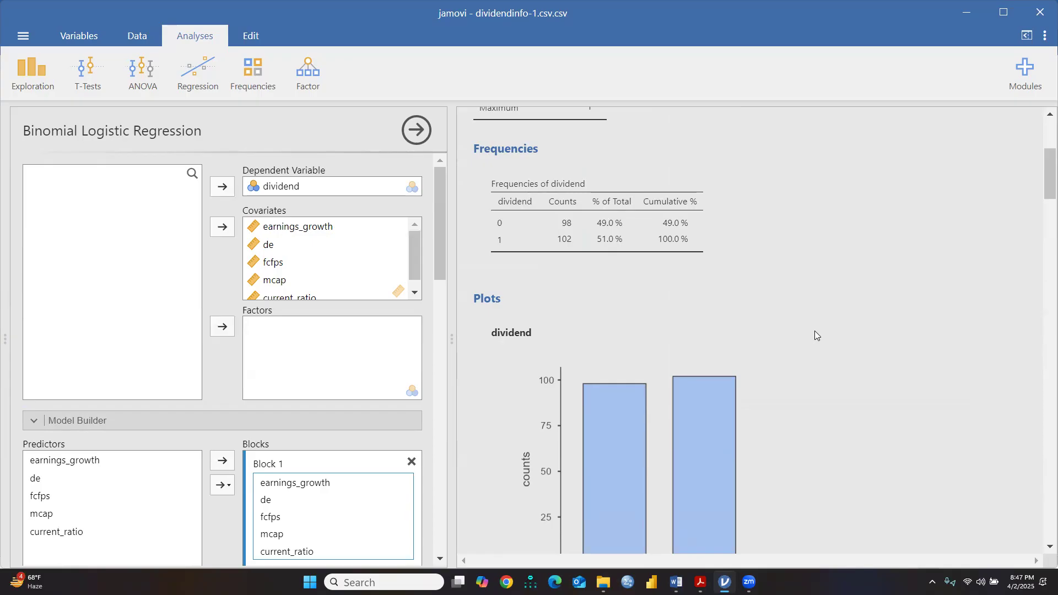
{"action": "scroll", "coordinate": [814, 332], "scroll_direction": "down", "scroll_amount": 3}
{"action": "scroll", "coordinate": [814, 330], "scroll_direction": "up", "scroll_amount": 8}
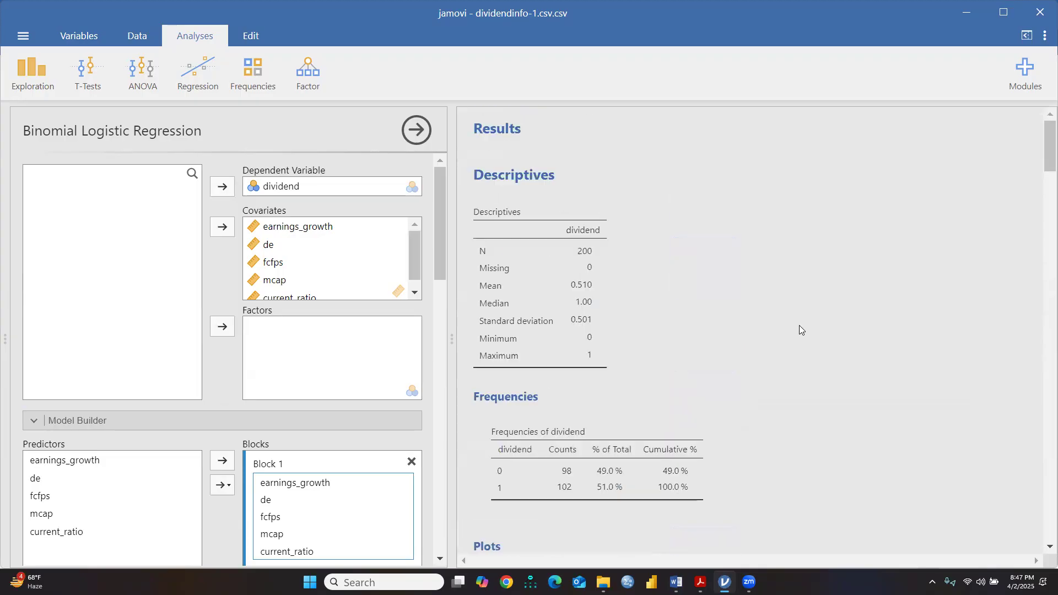